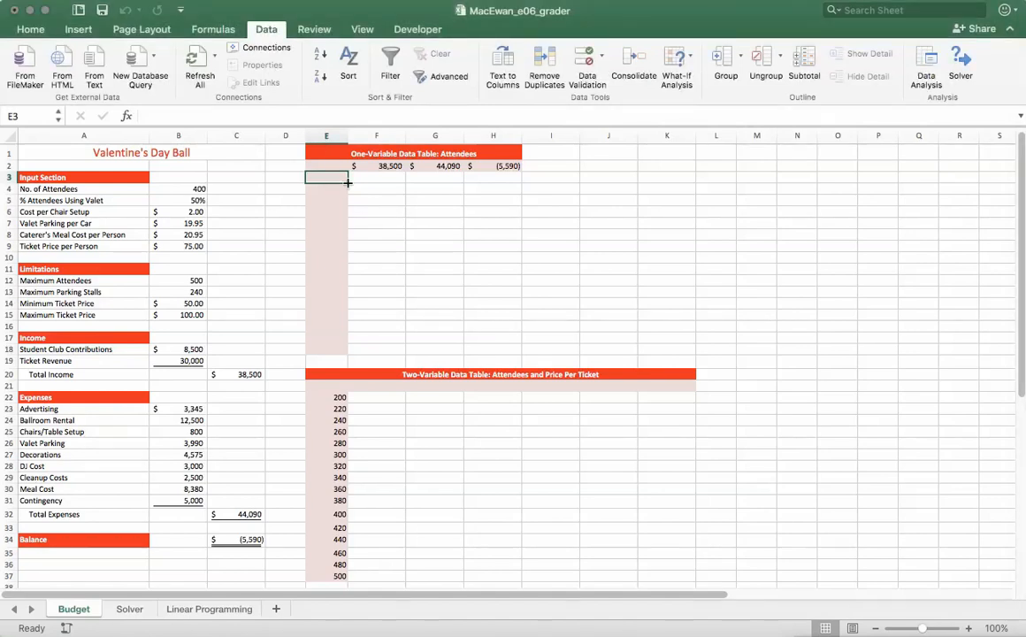
# Fill E3:E18 with attendee counts from 200 to 500 in increments of 20.
pyautogui.write('200')
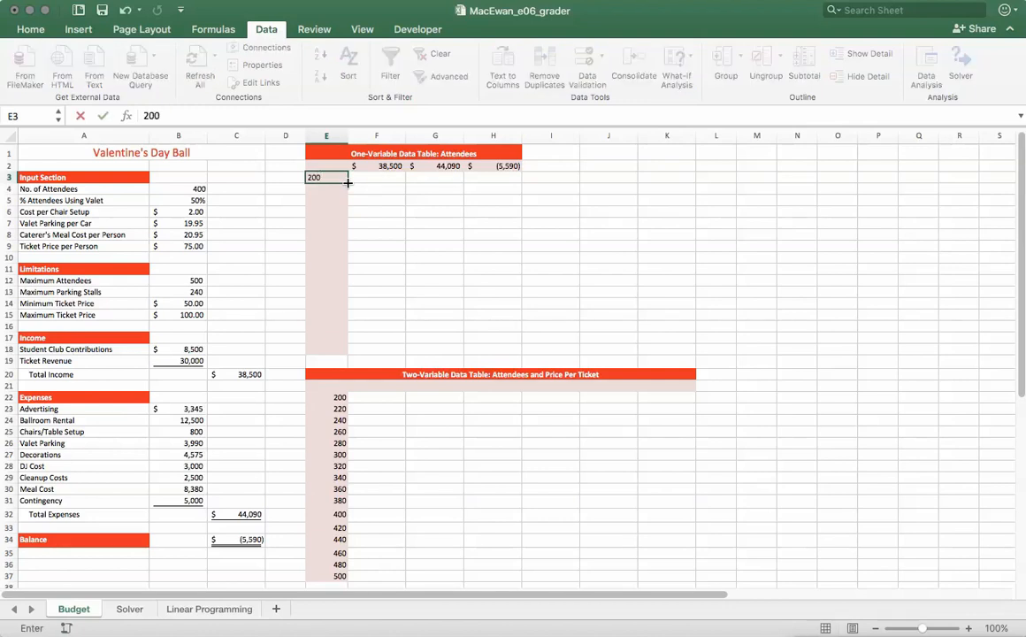
pyautogui.press('Return')
pyautogui.write('220')
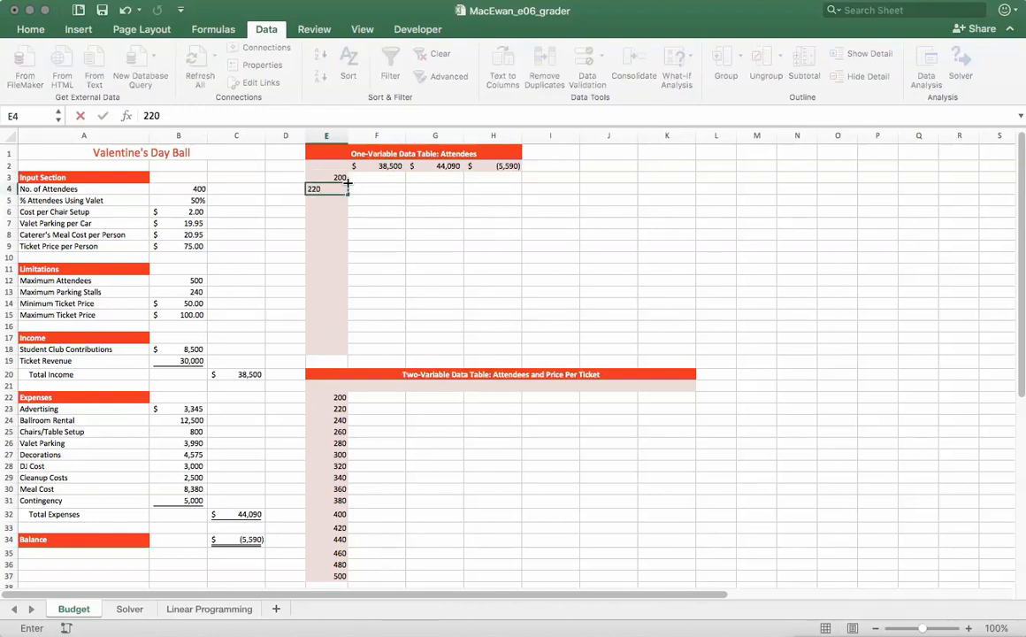
pyautogui.press('Return')
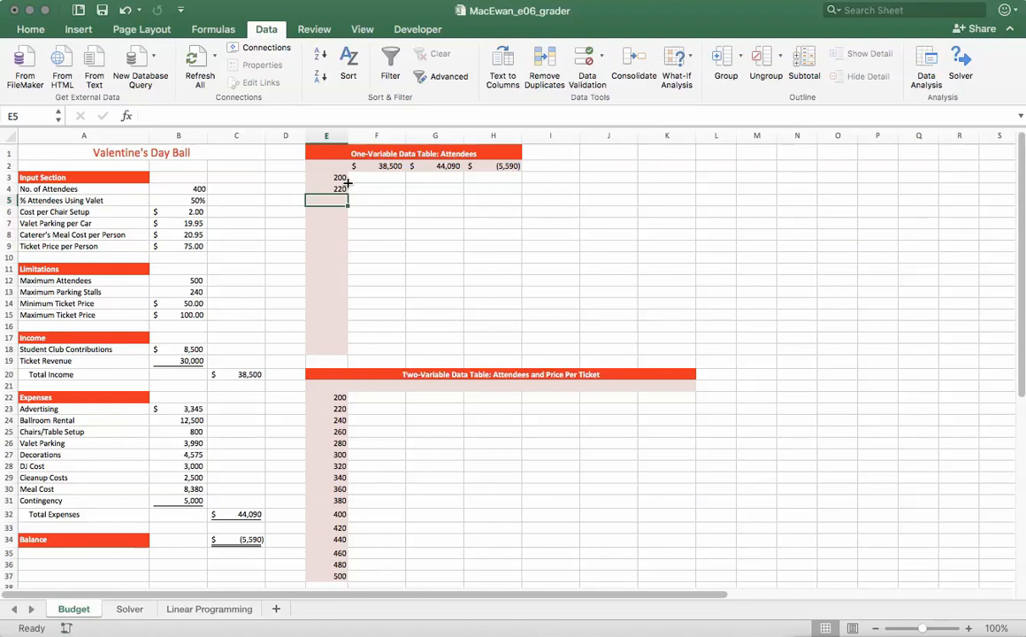
pyautogui.moveTo(339, 178); pyautogui.dragTo(348, 191)
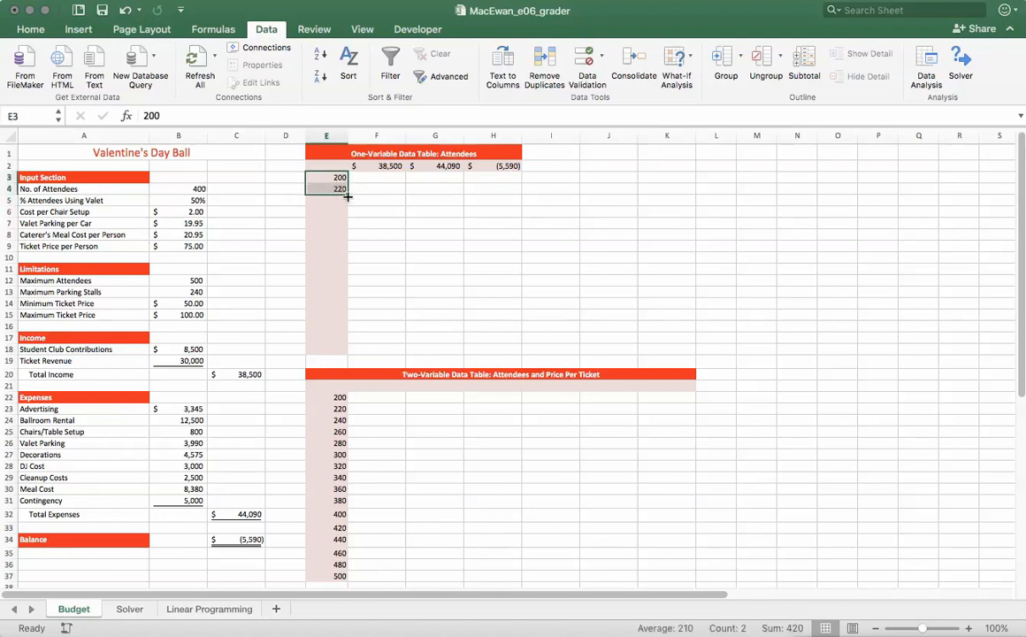
pyautogui.moveTo(348, 193); pyautogui.dragTo(352, 350)
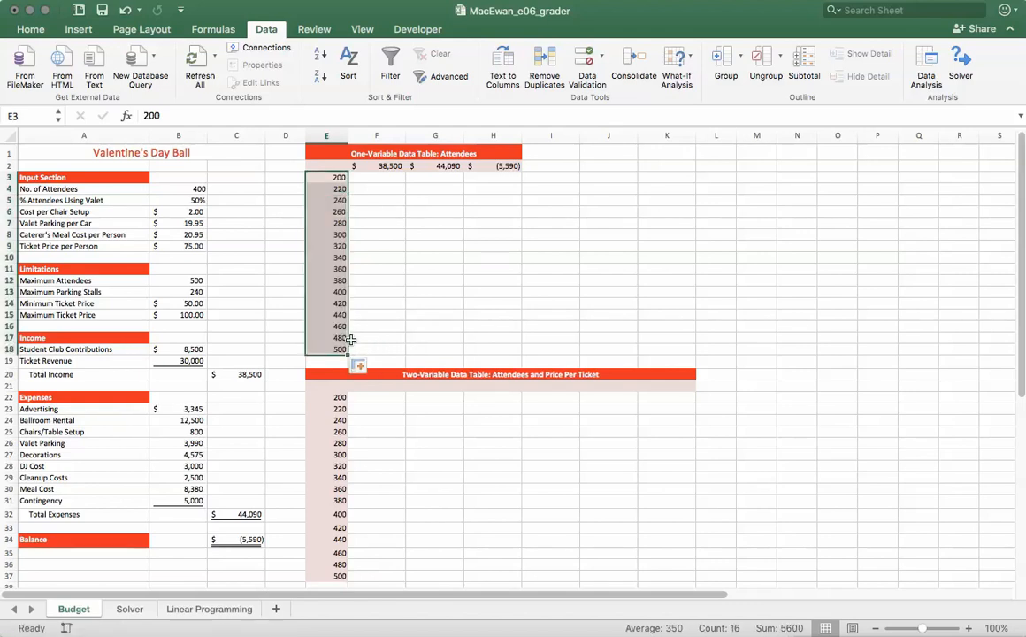
# Create a one-variable data table on E2:H18 using the number of attendees in B4 as the column input cell.
pyautogui.click(384, 166)
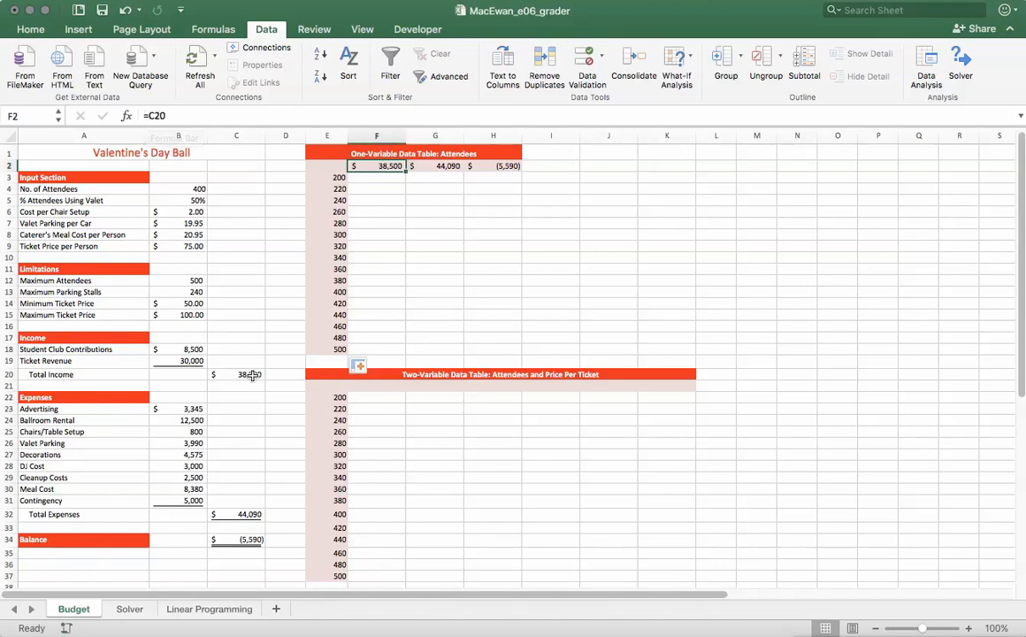
pyautogui.click(429, 166)
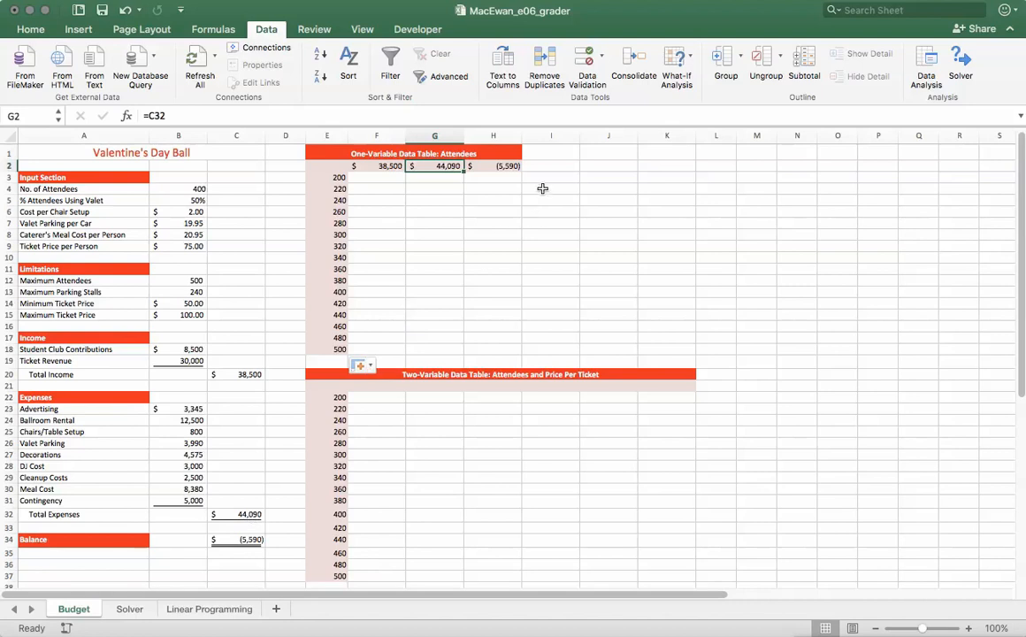
pyautogui.click(495, 166)
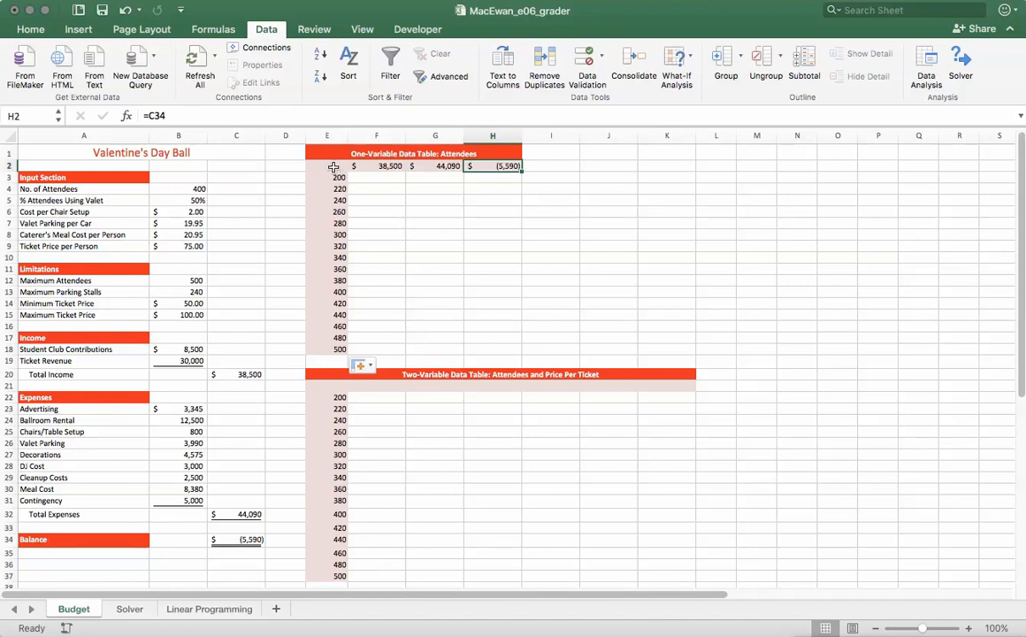
pyautogui.moveTo(330, 165); pyautogui.dragTo(496, 345)
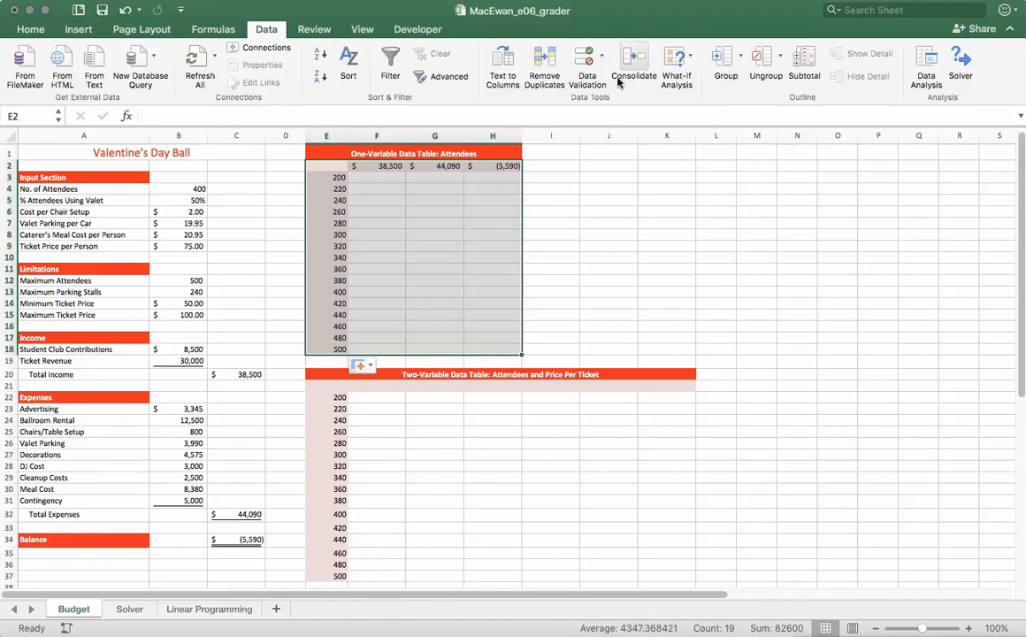
pyautogui.click(688, 59)
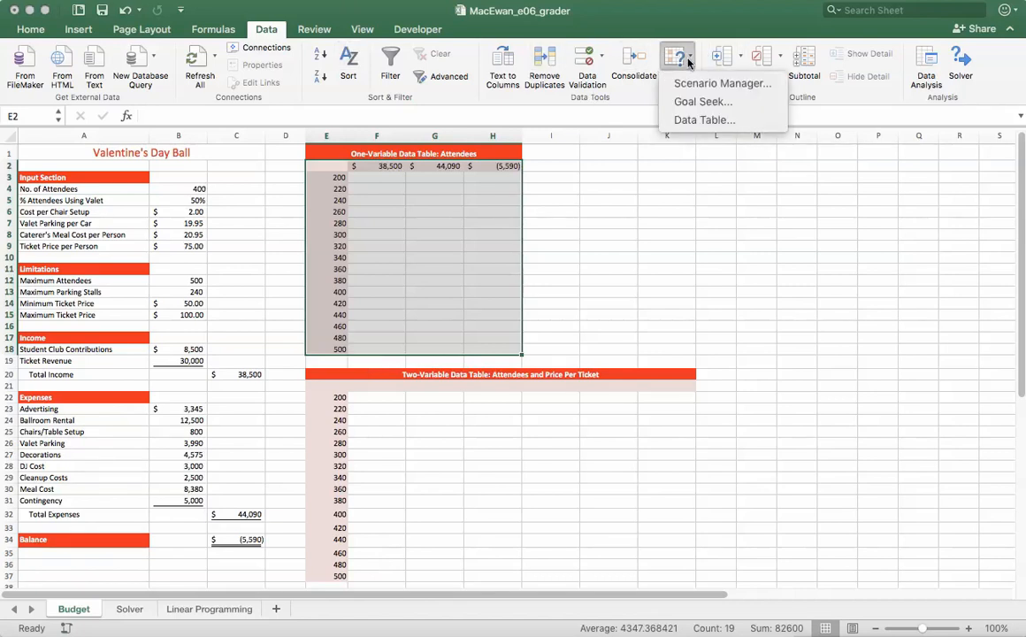
pyautogui.click(696, 121)
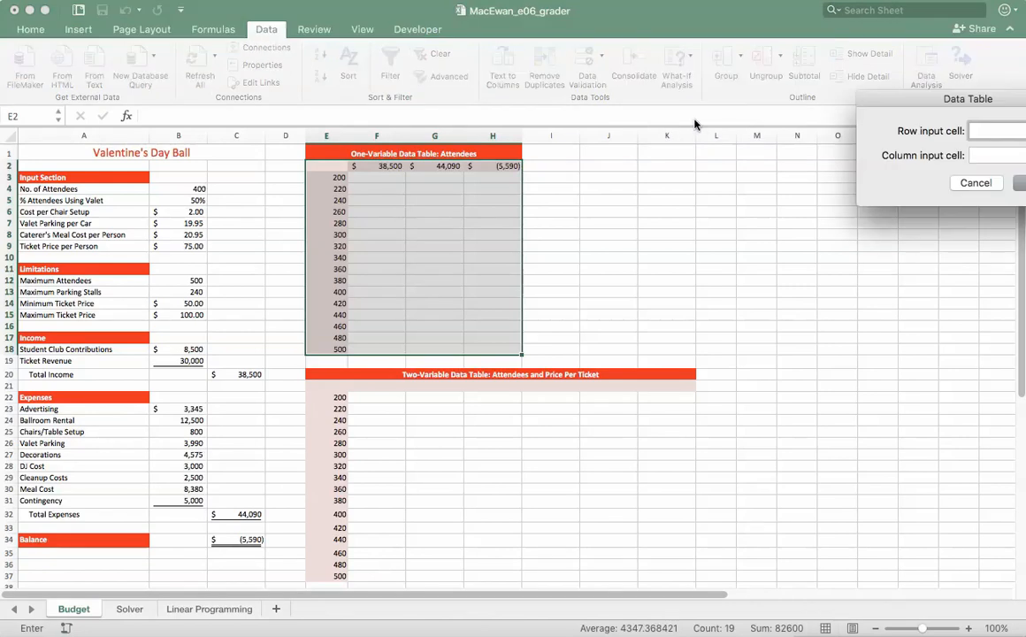
pyautogui.moveTo(925, 102); pyautogui.dragTo(747, 108)
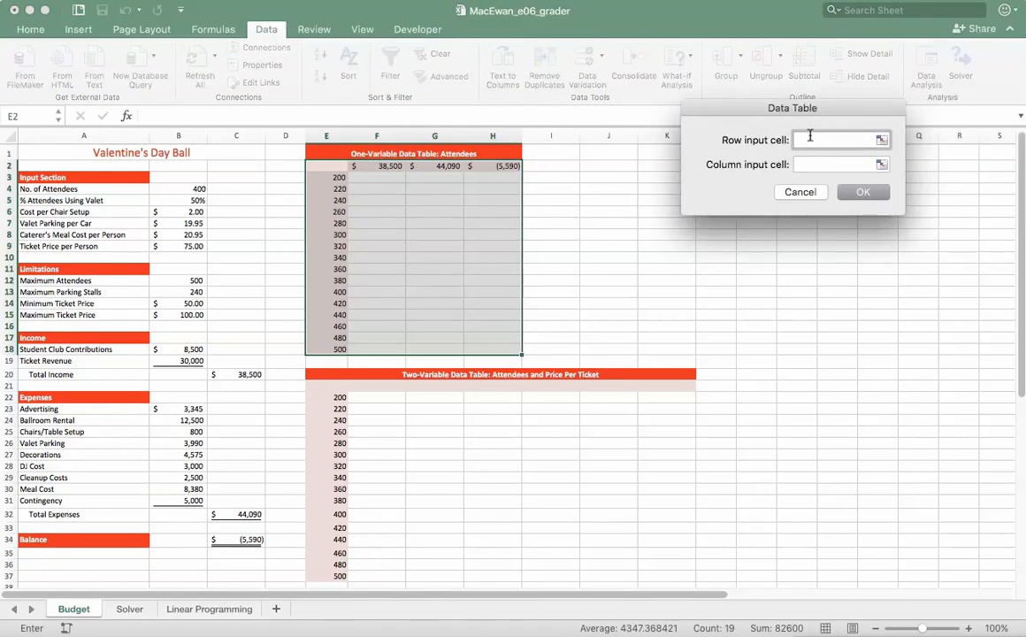
pyautogui.click(808, 166)
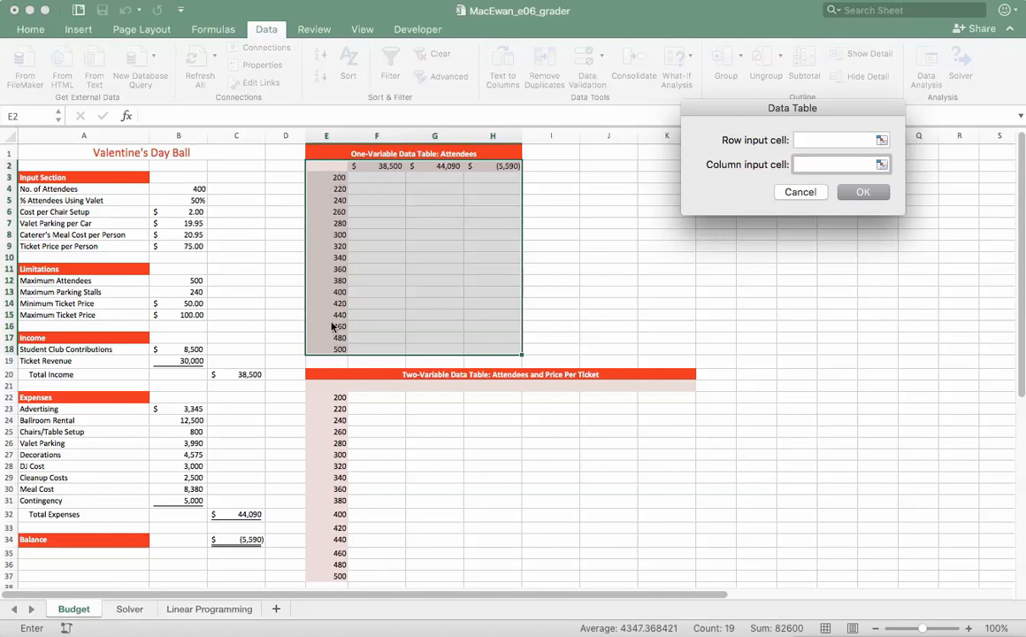
pyautogui.click(195, 189)
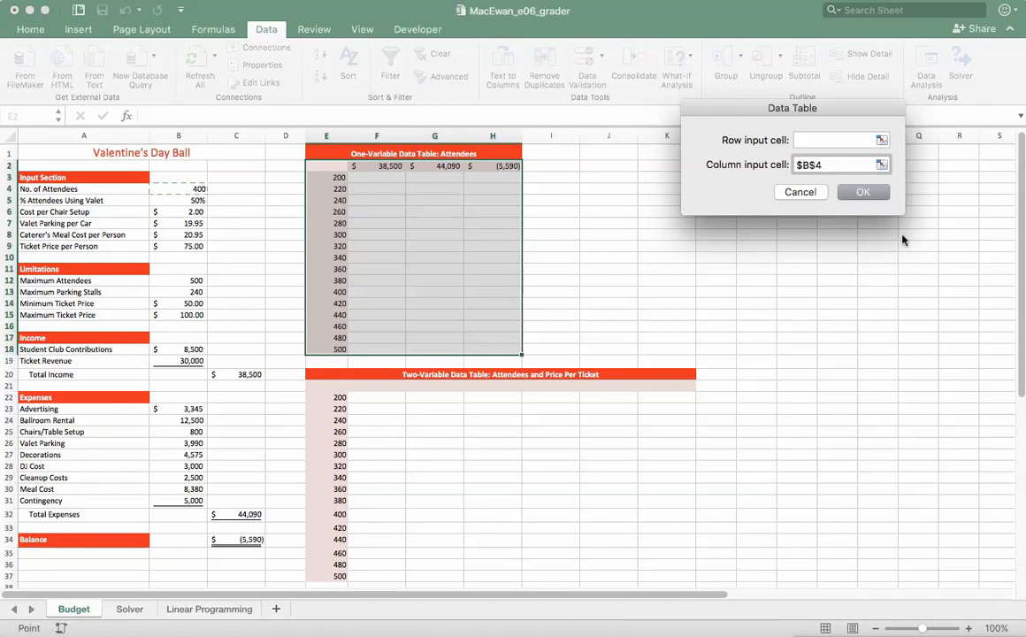
pyautogui.click(864, 193)
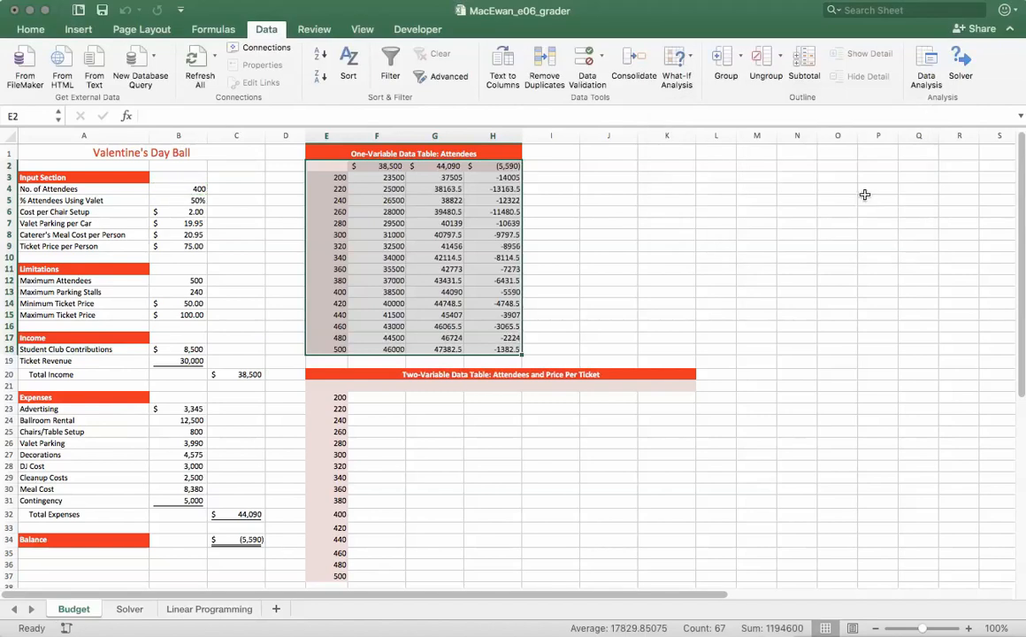
# Format the one-variable results in F3:H18 as accounting dollars with no decimal places.
pyautogui.moveTo(386, 177); pyautogui.dragTo(505, 345)
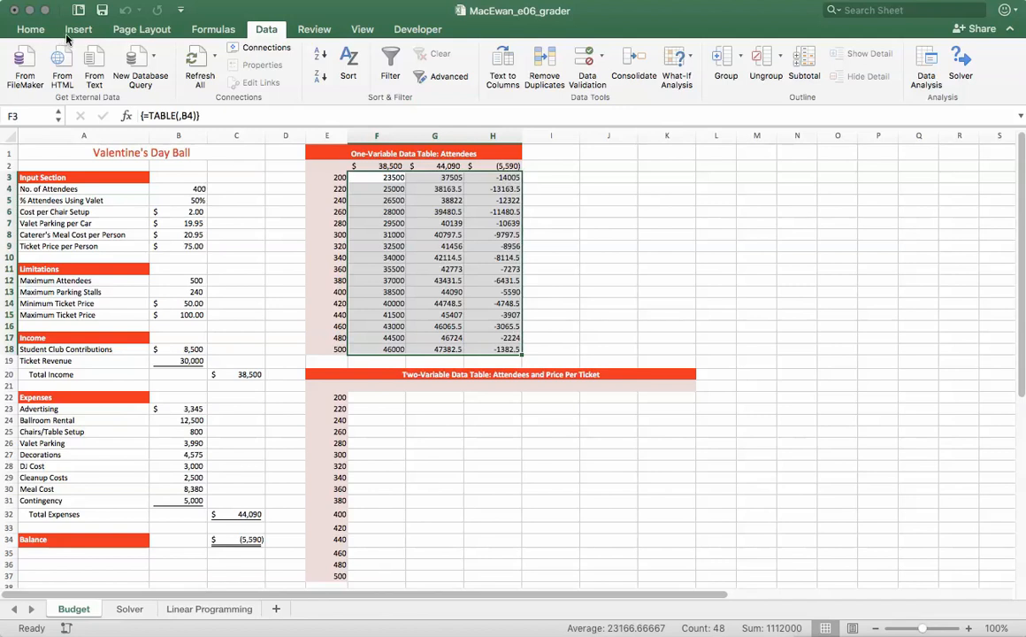
pyautogui.click(33, 31)
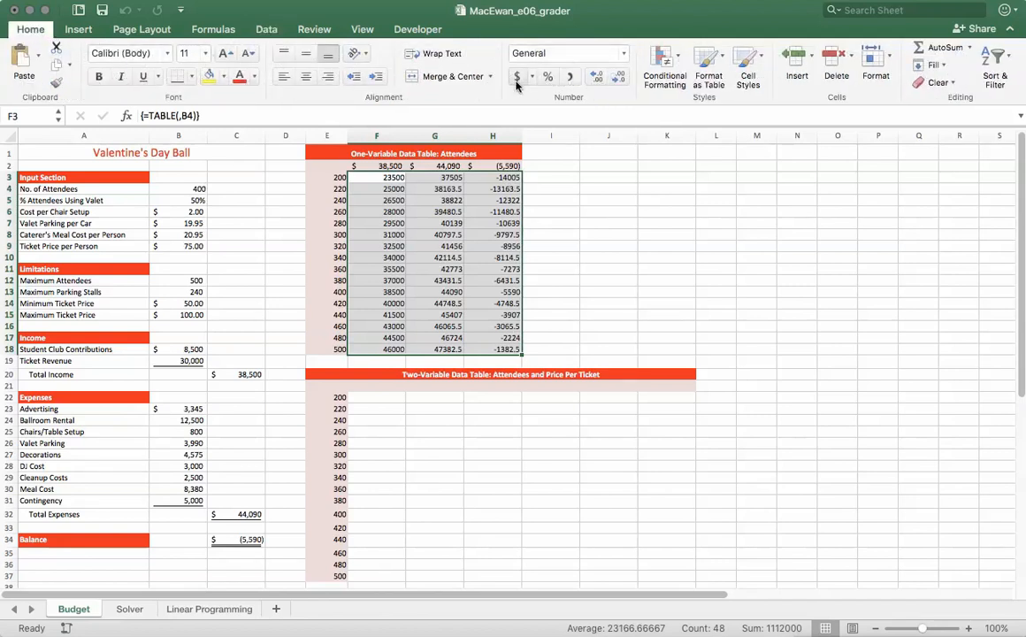
pyautogui.click(518, 79)
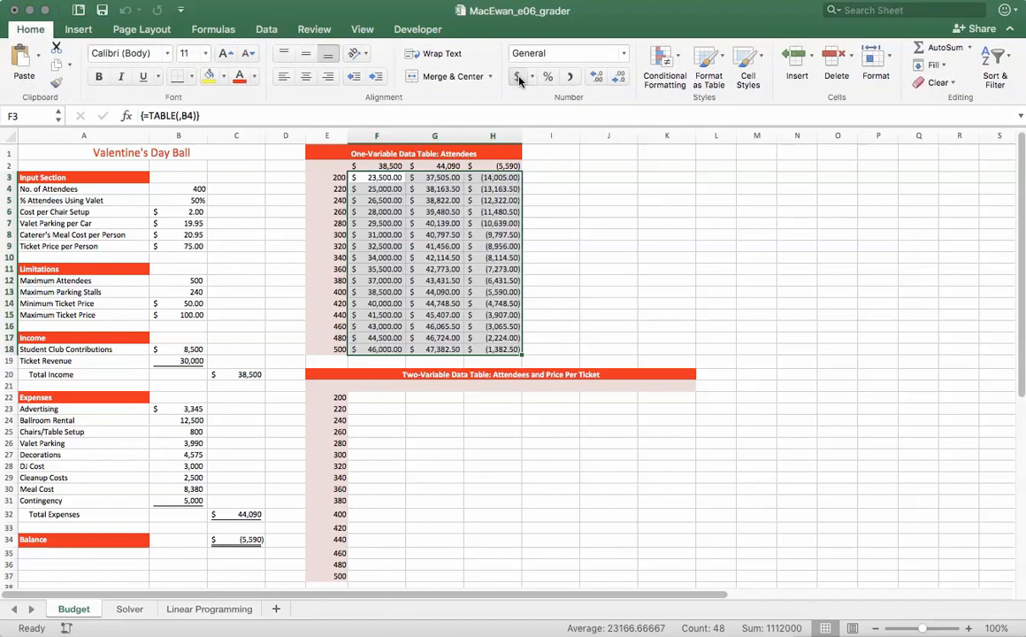
pyautogui.click(618, 77)
pyautogui.click(619, 78)
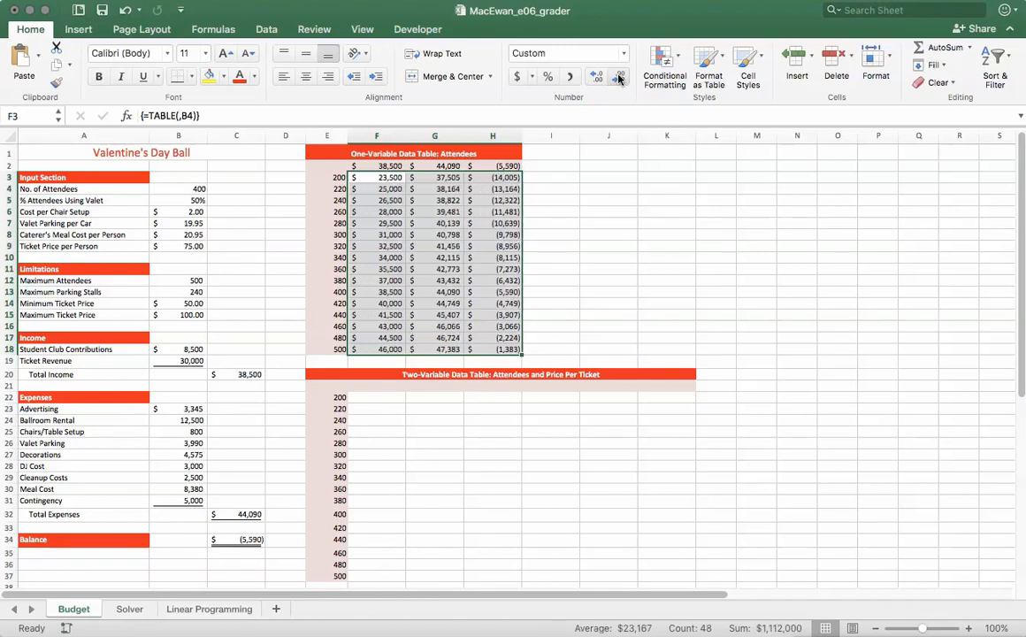
# Fill F21:K21 of the two-variable table with ticket prices from $50 to $100 in $10 increments.
pyautogui.scroll(-2, 610, 222)
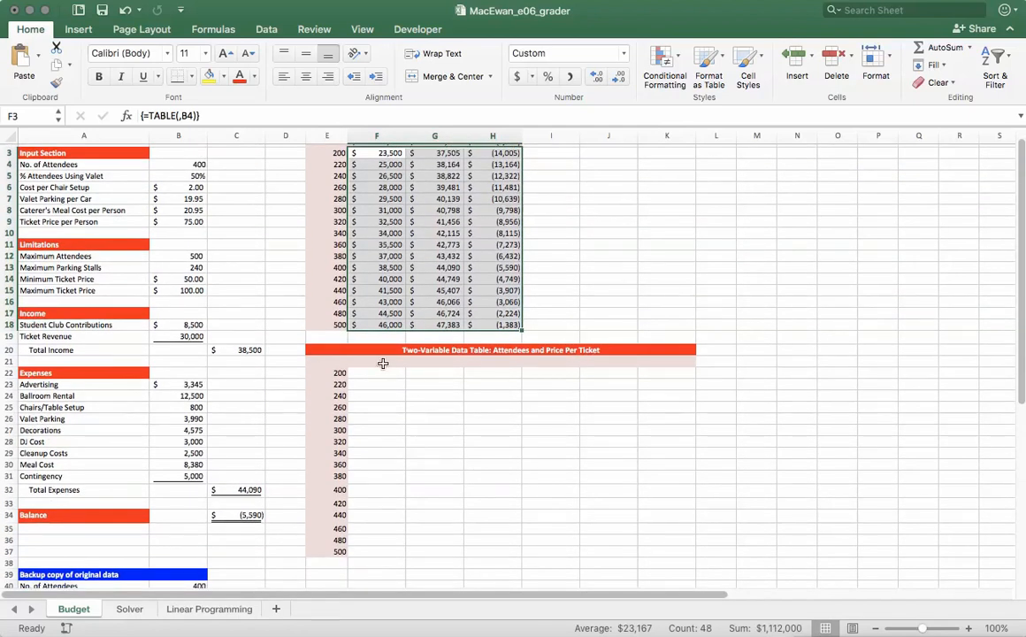
pyautogui.click(385, 361)
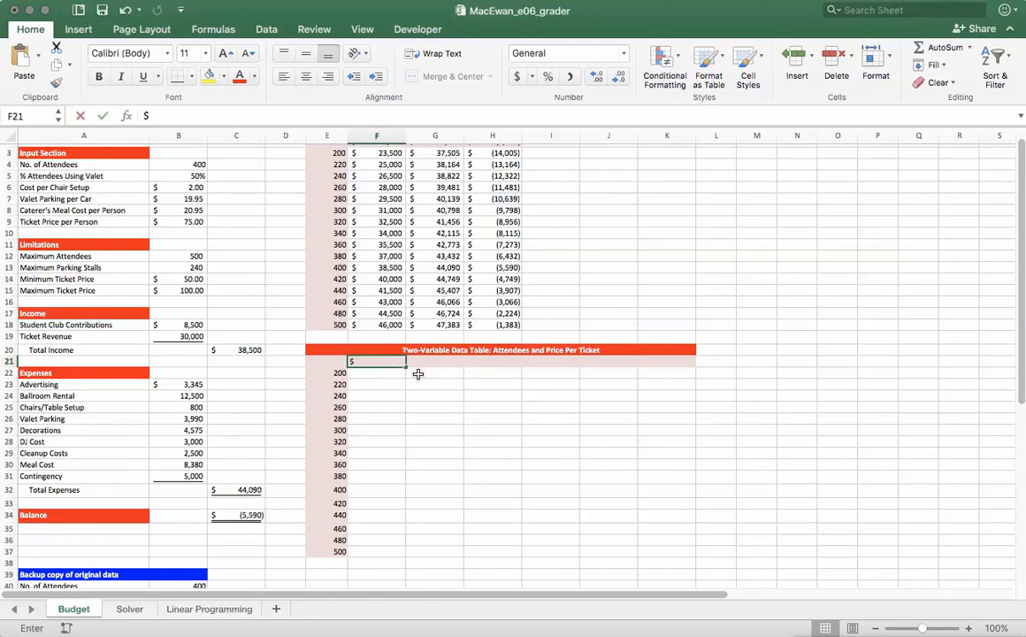
pyautogui.write('$')
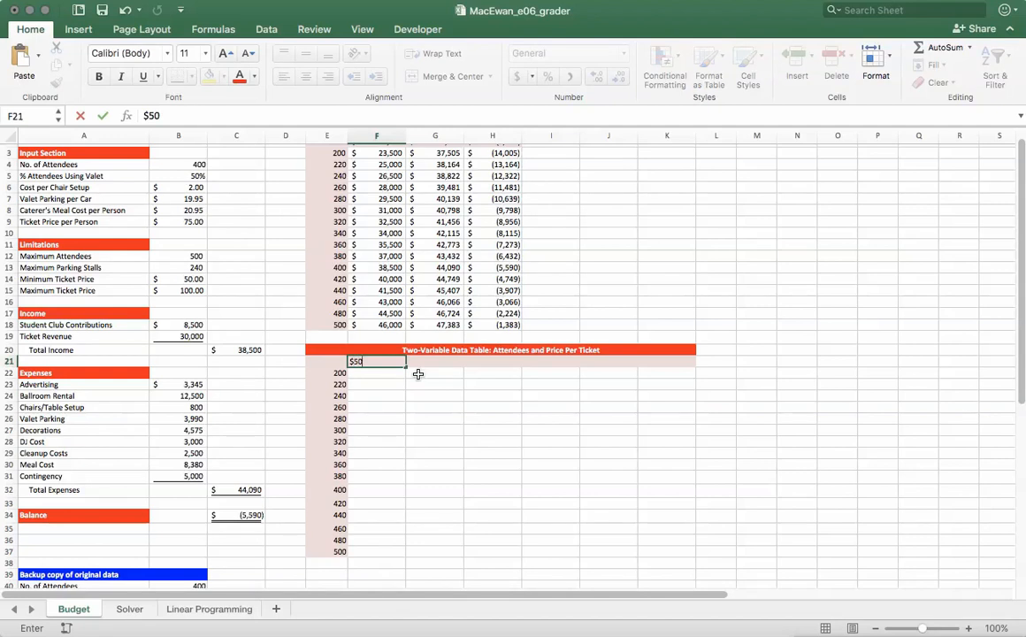
pyautogui.press('Tab')
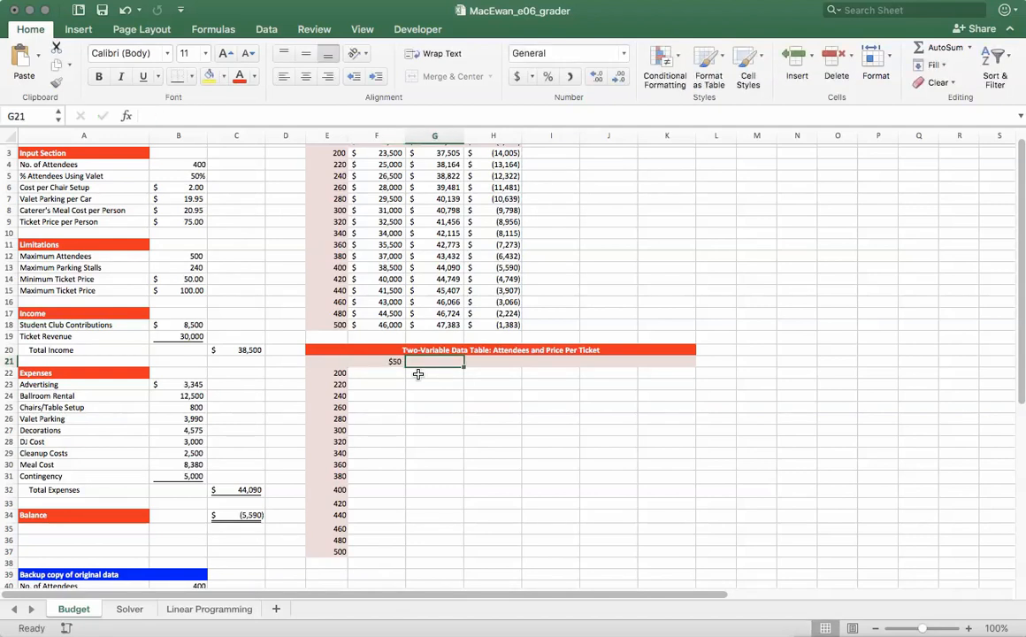
pyautogui.write('$')
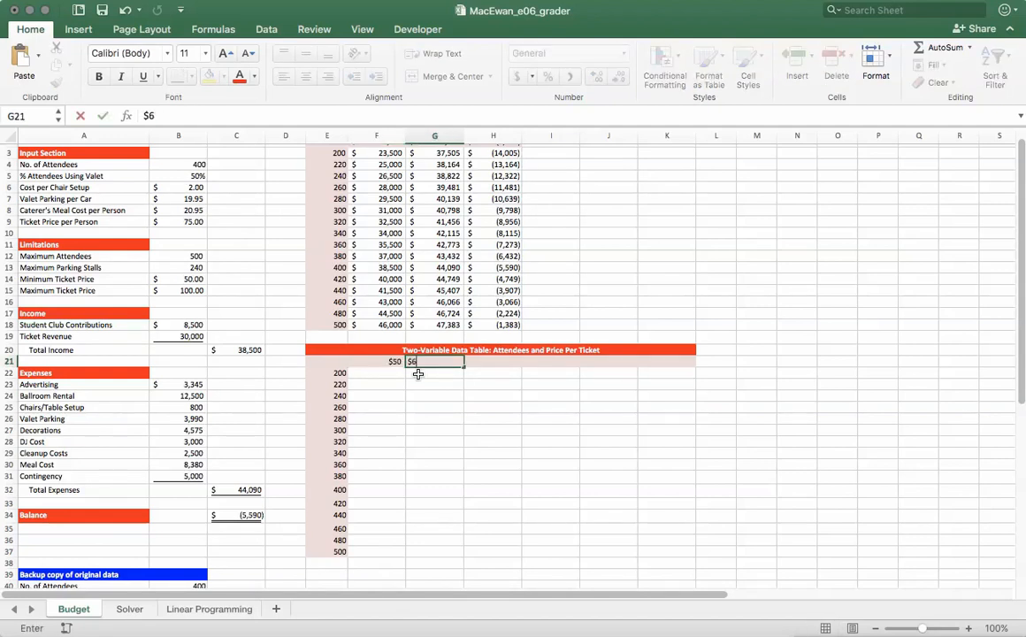
pyautogui.write('60')
pyautogui.moveTo(394, 361); pyautogui.dragTo(678, 369)
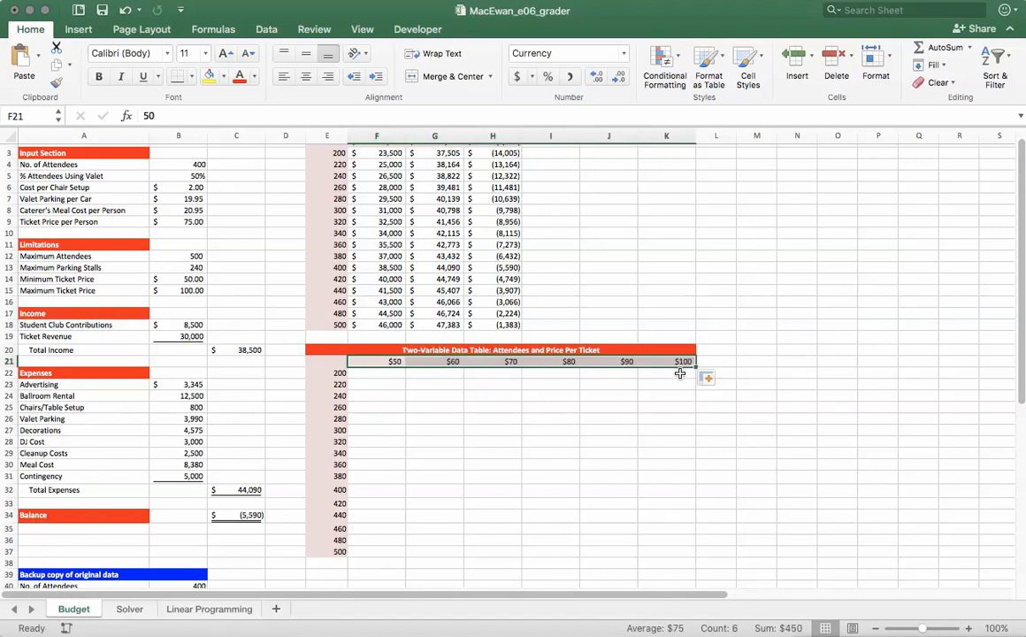
# Enter the formula =C34 in E21 to reference the balance in the two-variable table's corner cell.
pyautogui.click(319, 362)
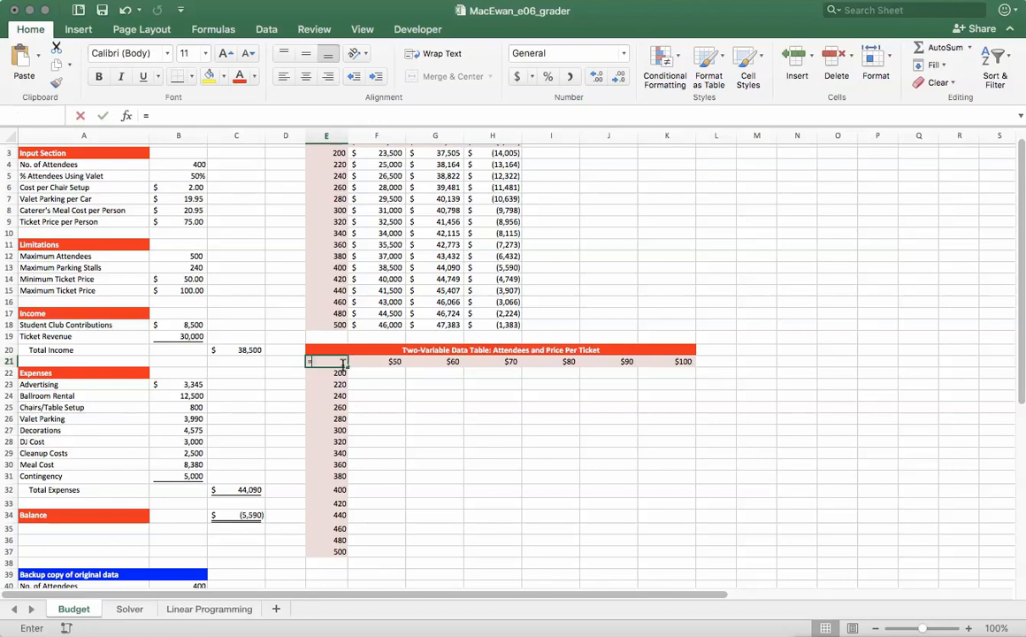
pyautogui.write('=')
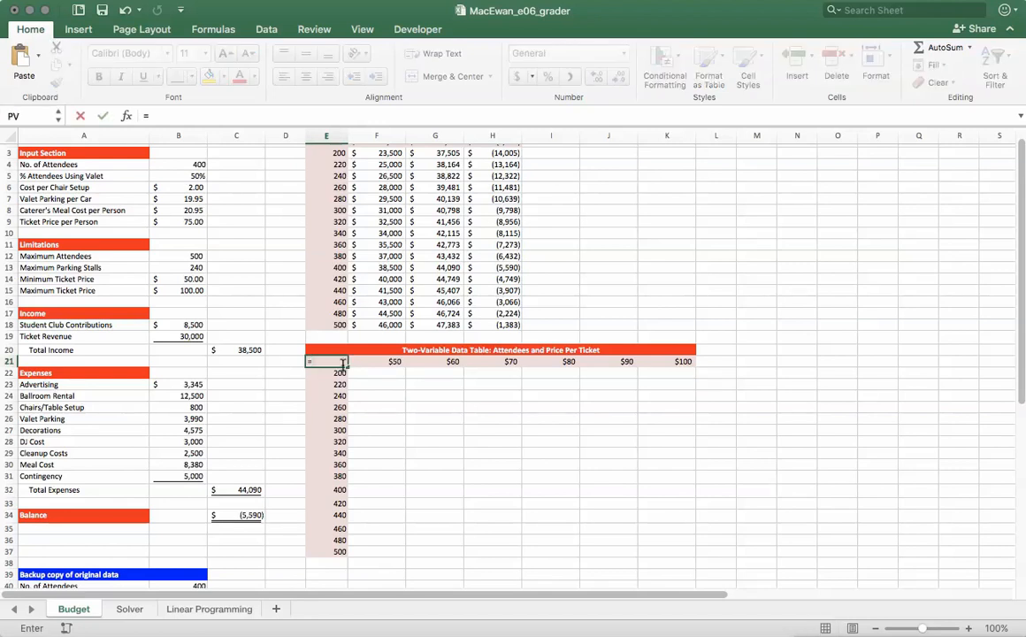
pyautogui.click(238, 517)
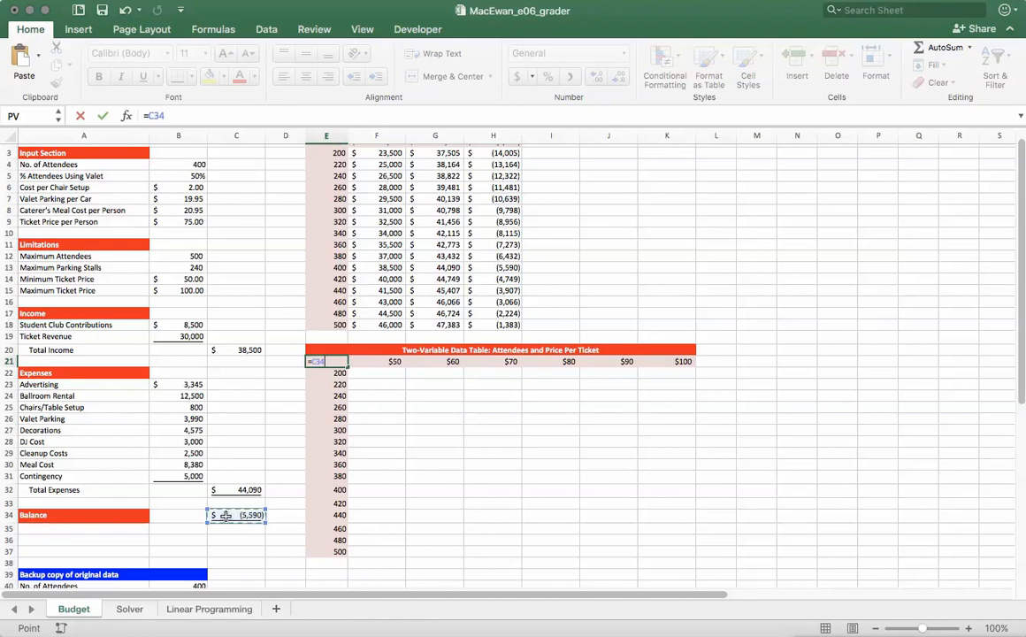
pyautogui.press('Return')
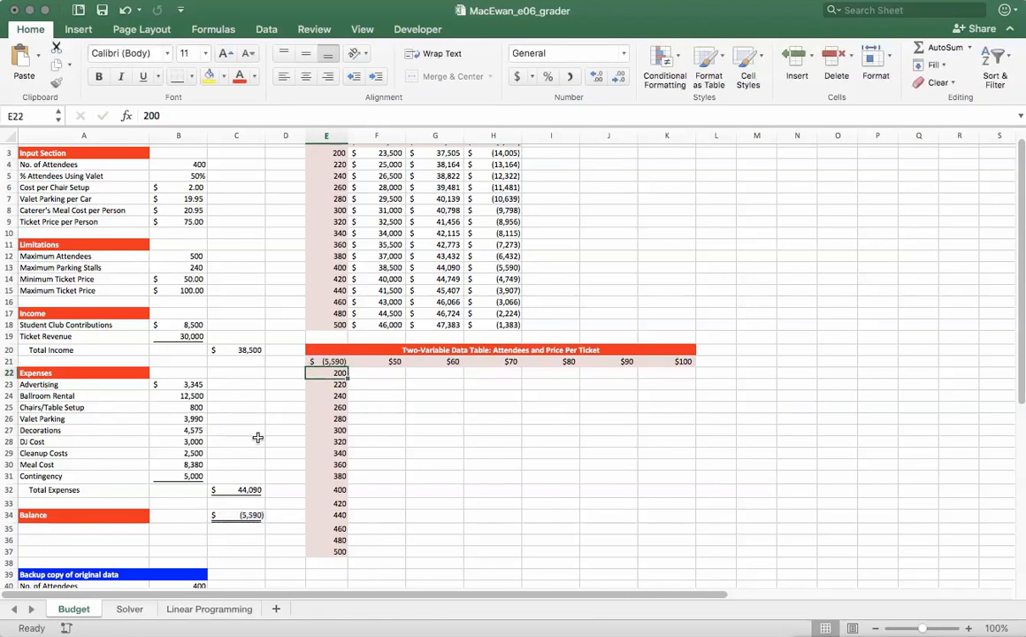
# Create a two-variable data table on E21:K37 with ticket price B9 as row input cell and number of attendees B4 as column input cell.
pyautogui.moveTo(327, 362); pyautogui.dragTo(658, 547)
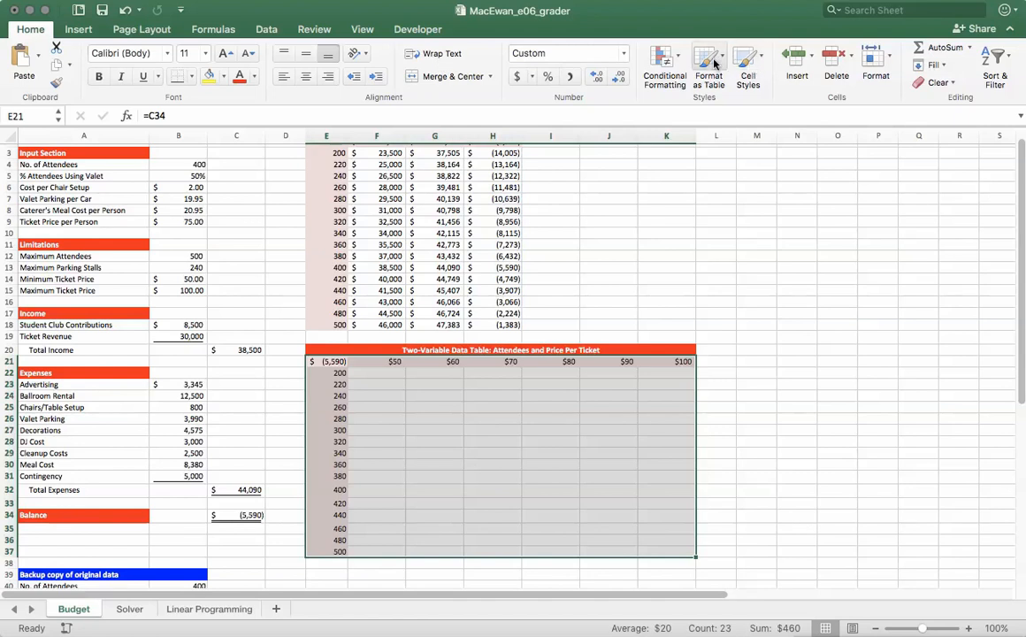
pyautogui.click(265, 29)
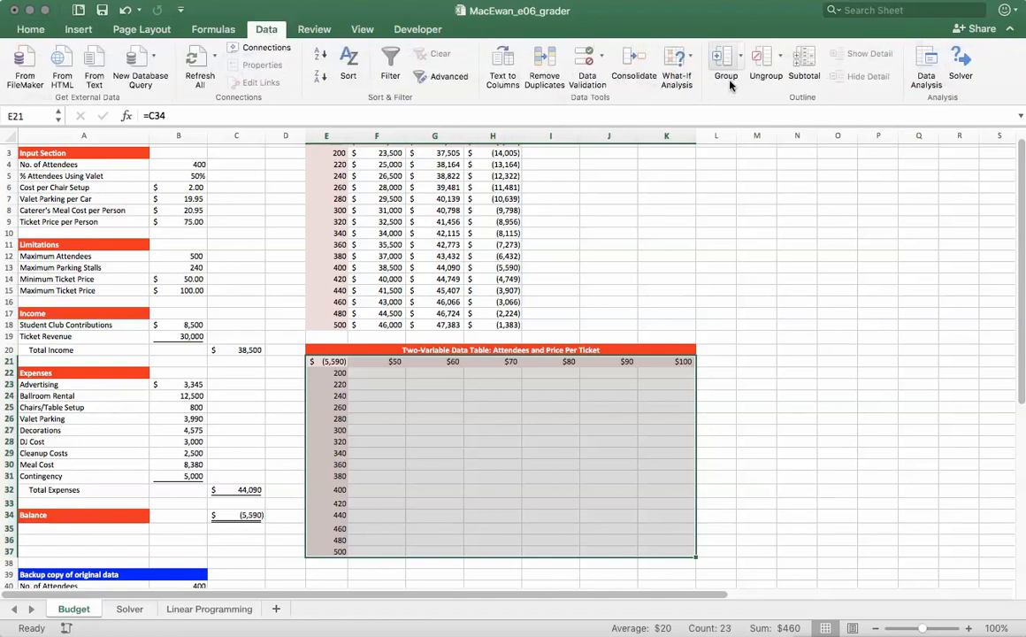
pyautogui.click(686, 61)
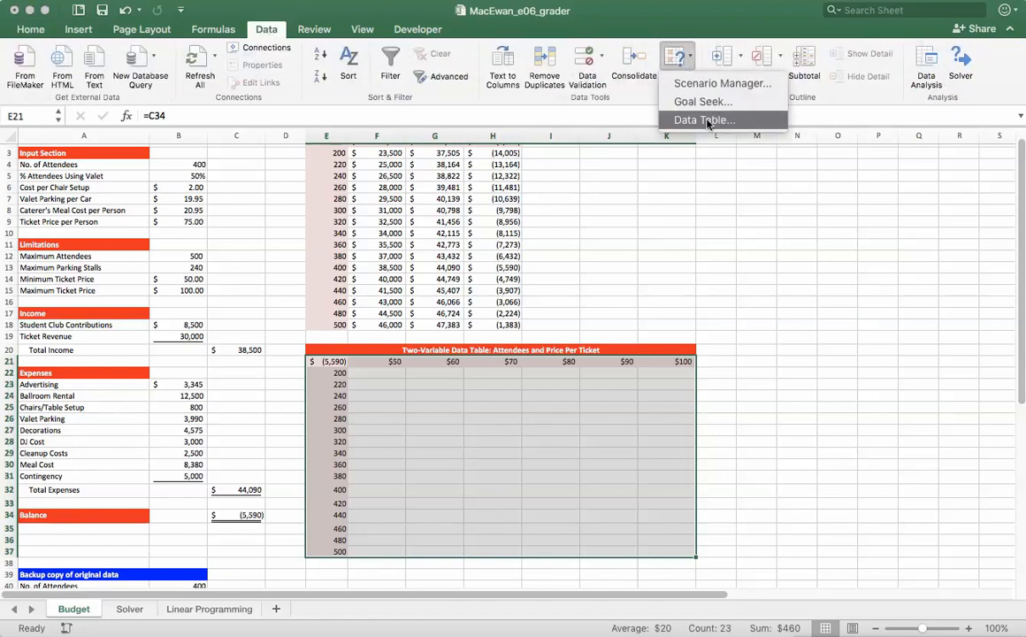
pyautogui.click(759, 86)
pyautogui.moveTo(927, 103); pyautogui.dragTo(759, 187)
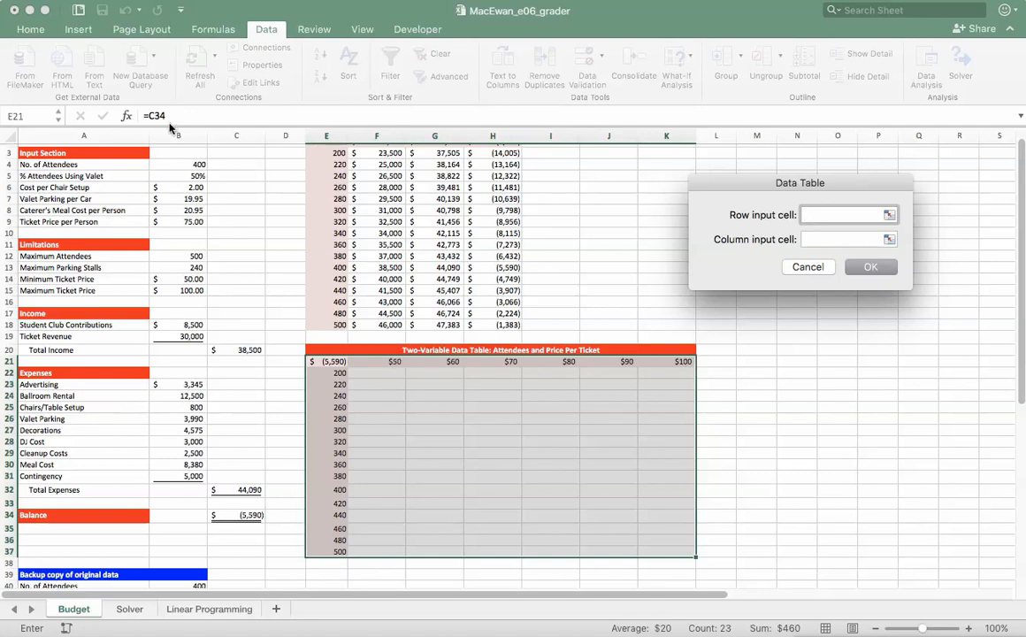
pyautogui.click(192, 224)
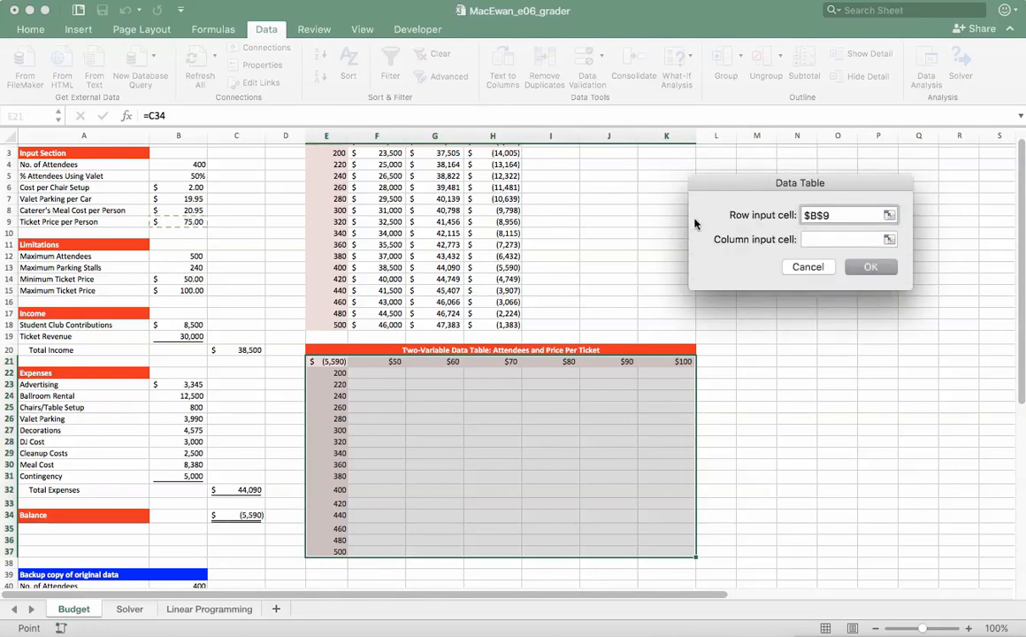
pyautogui.click(816, 239)
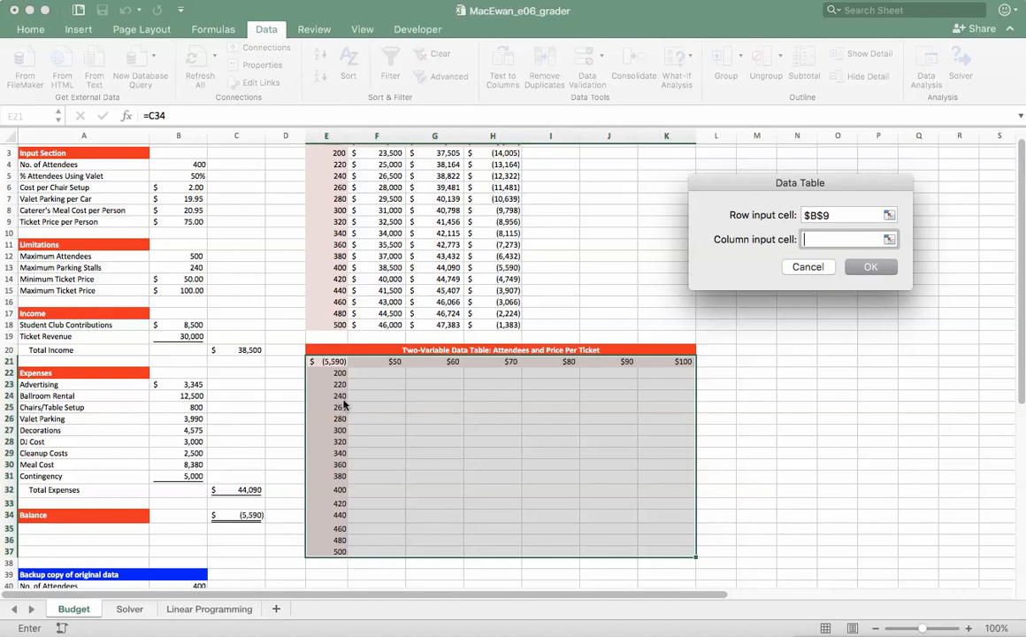
pyautogui.click(198, 165)
pyautogui.click(871, 268)
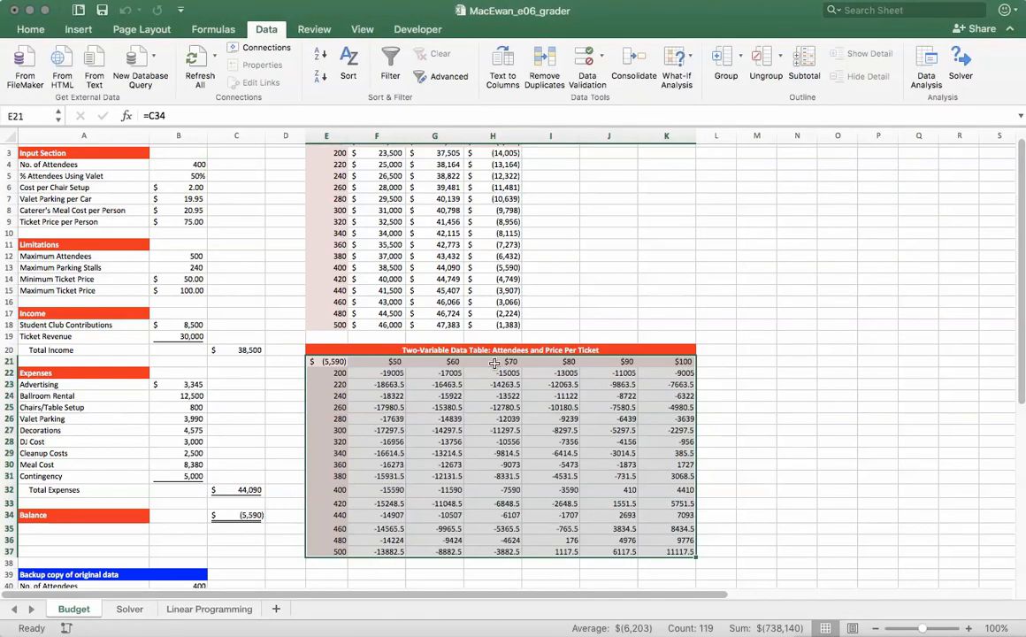
# Format the two-variable results in F22:K37 as accounting dollars with no decimal places.
pyautogui.moveTo(389, 373); pyautogui.dragTo(662, 551)
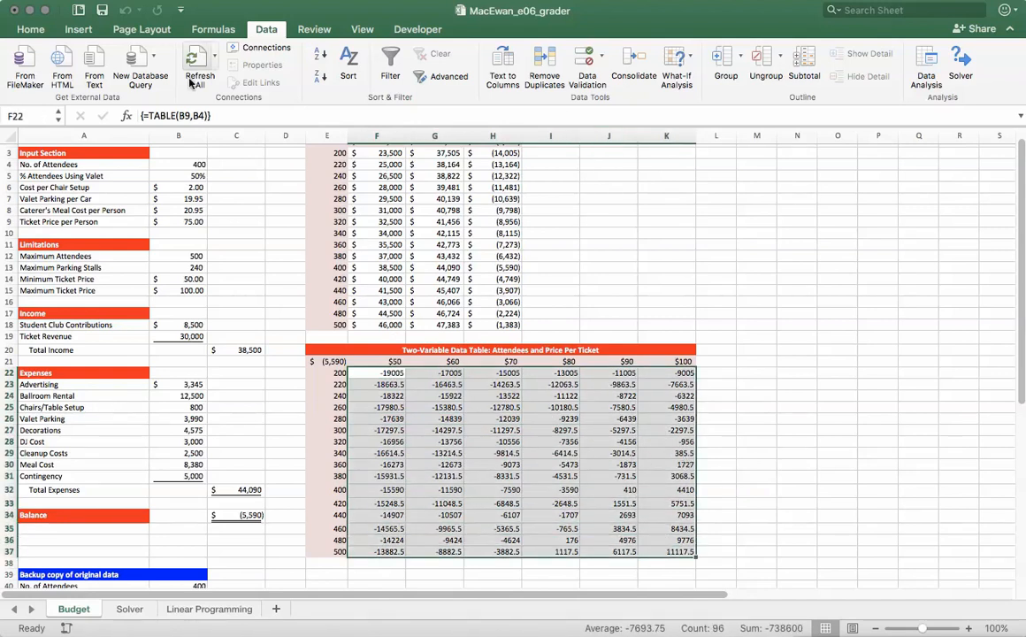
pyautogui.click(31, 29)
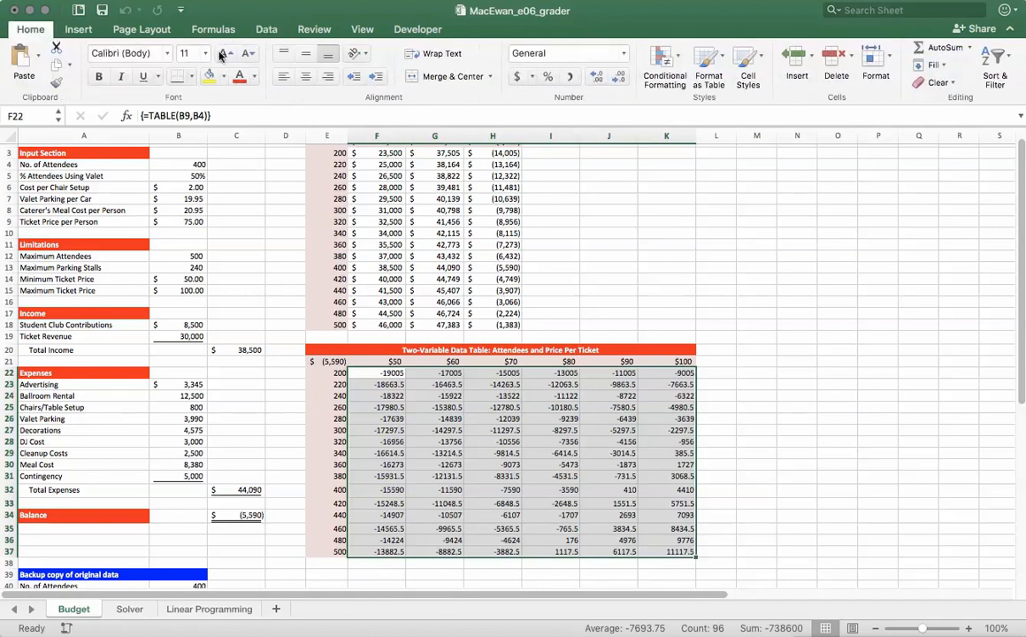
pyautogui.click(517, 78)
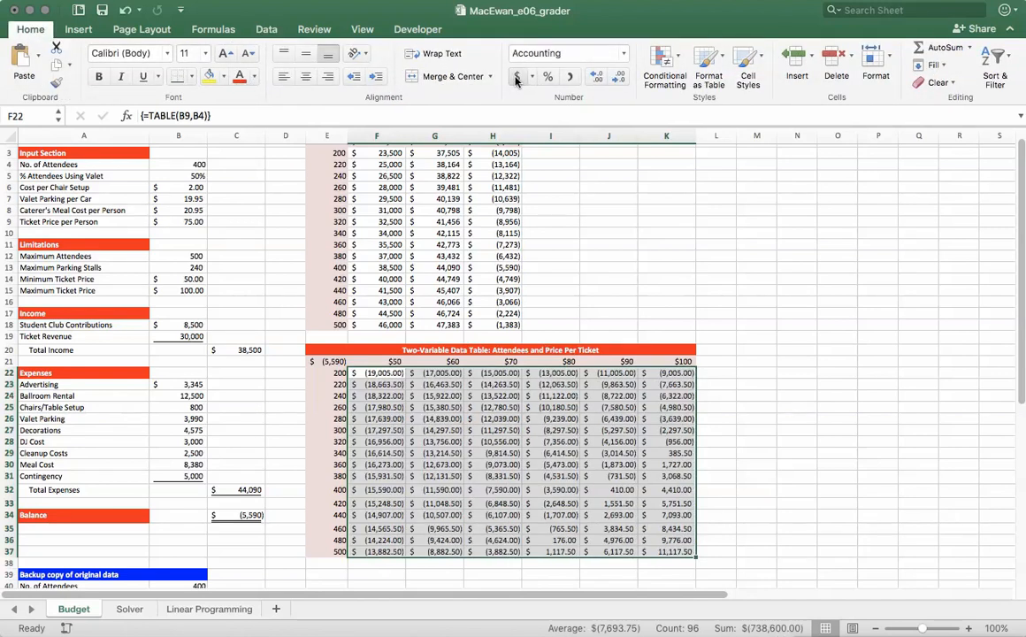
pyautogui.click(619, 77)
pyautogui.click(620, 77)
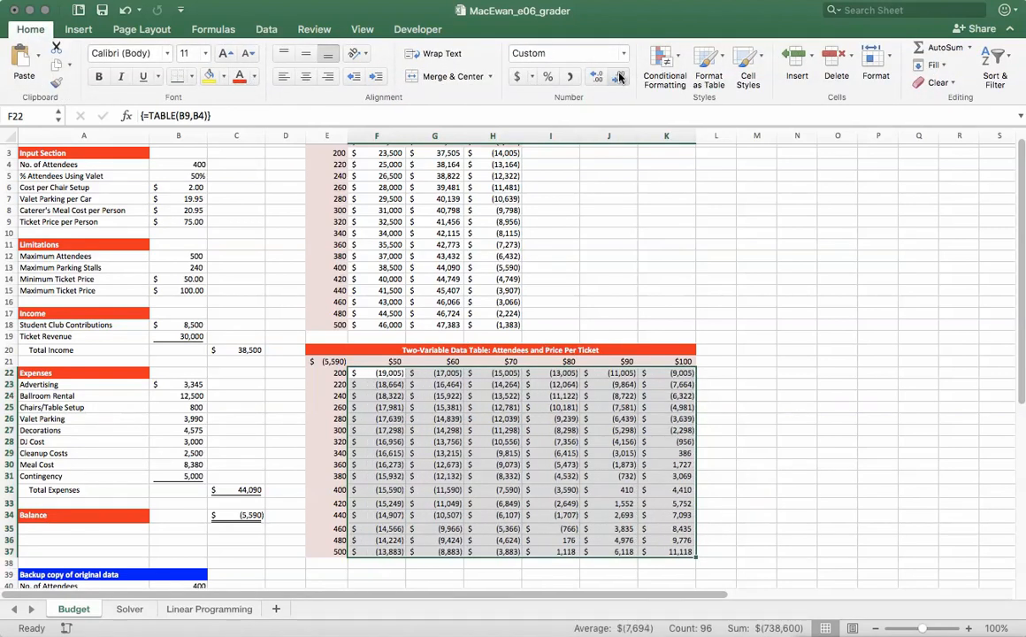
# Examine where the balance turns positive in the $80, $90 and $100 ticket price columns of the two-variable table.
pyautogui.click(566, 459)
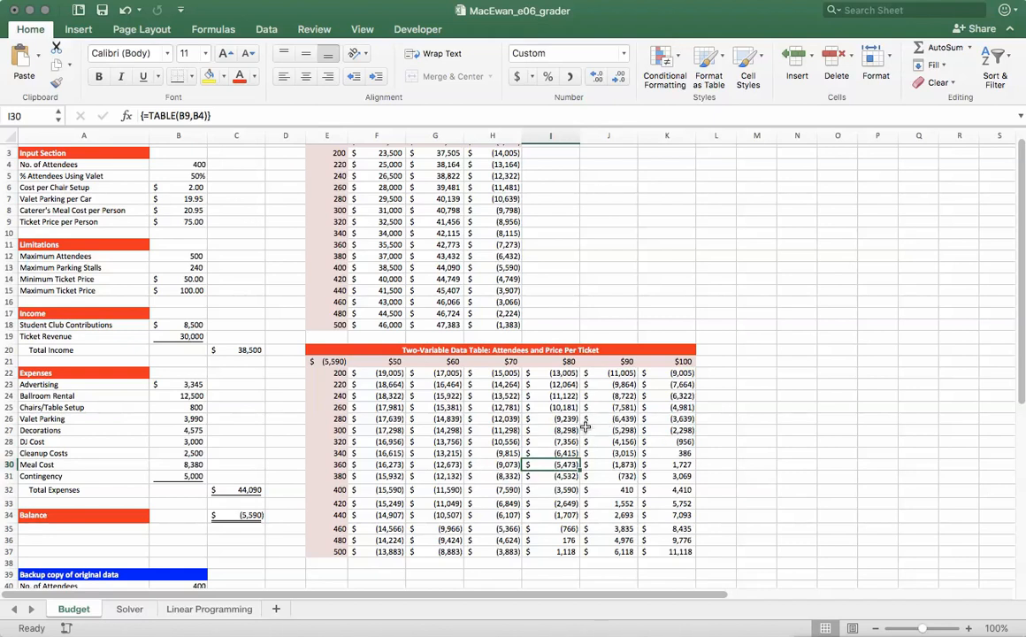
pyautogui.click(562, 540)
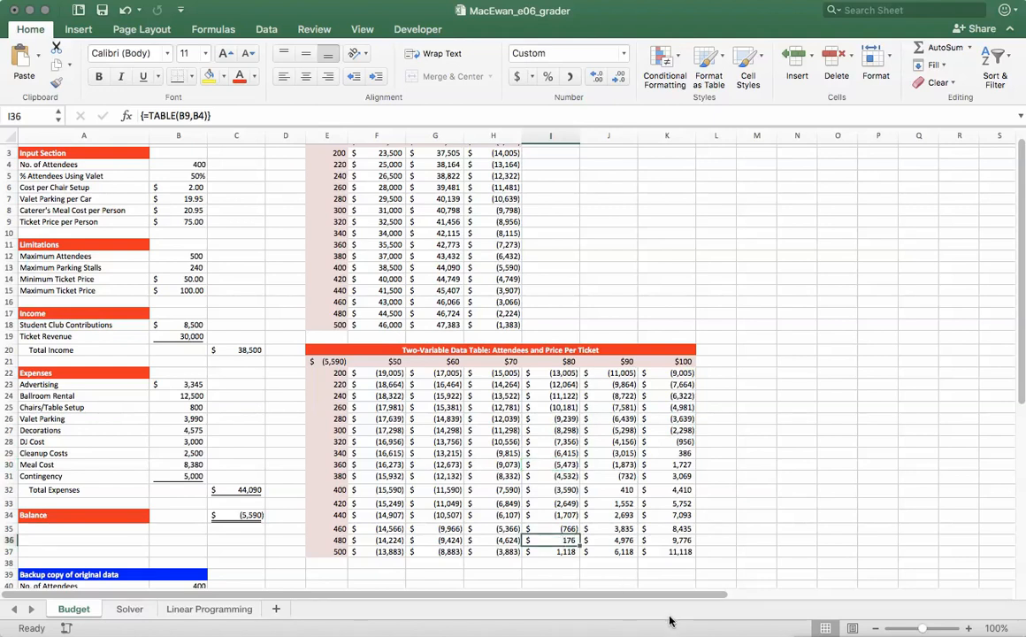
pyautogui.click(622, 489)
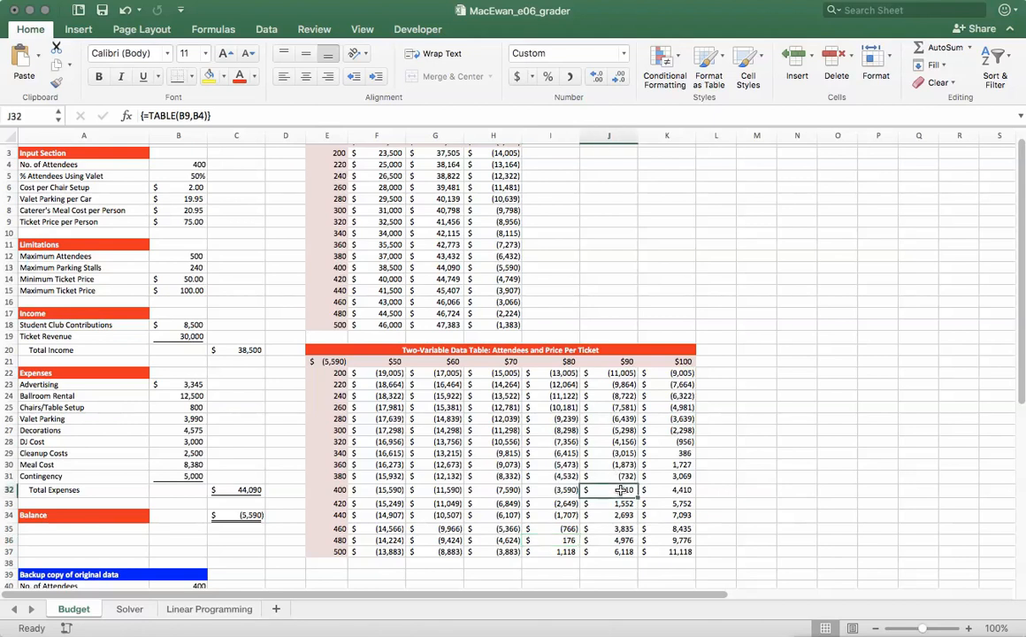
pyautogui.click(682, 453)
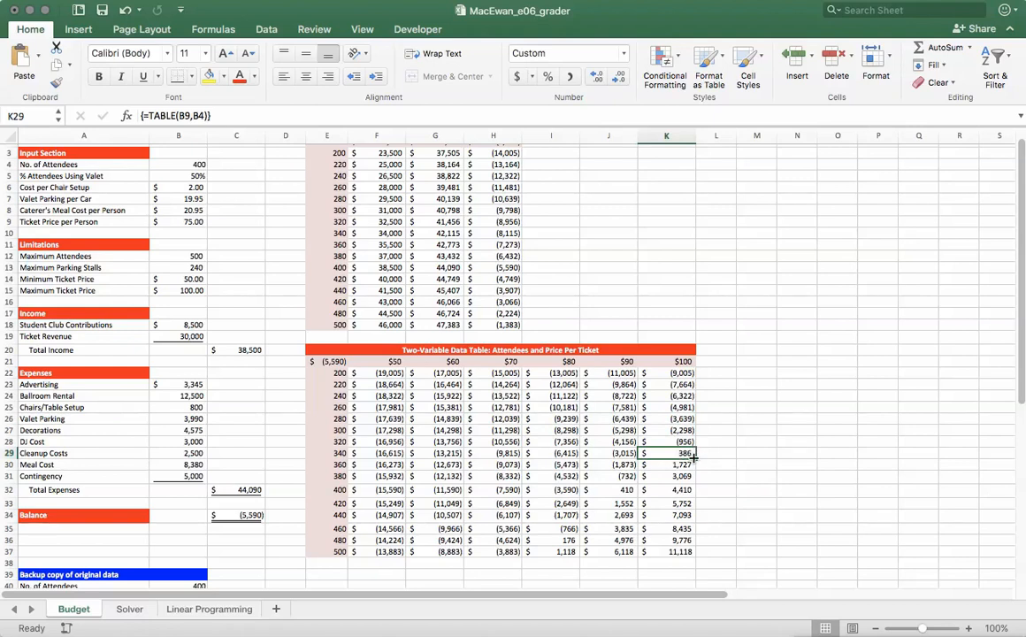
# Start Solver on the Solver sheet and set the objective to maximise the balance in C34.
pyautogui.click(129, 609)
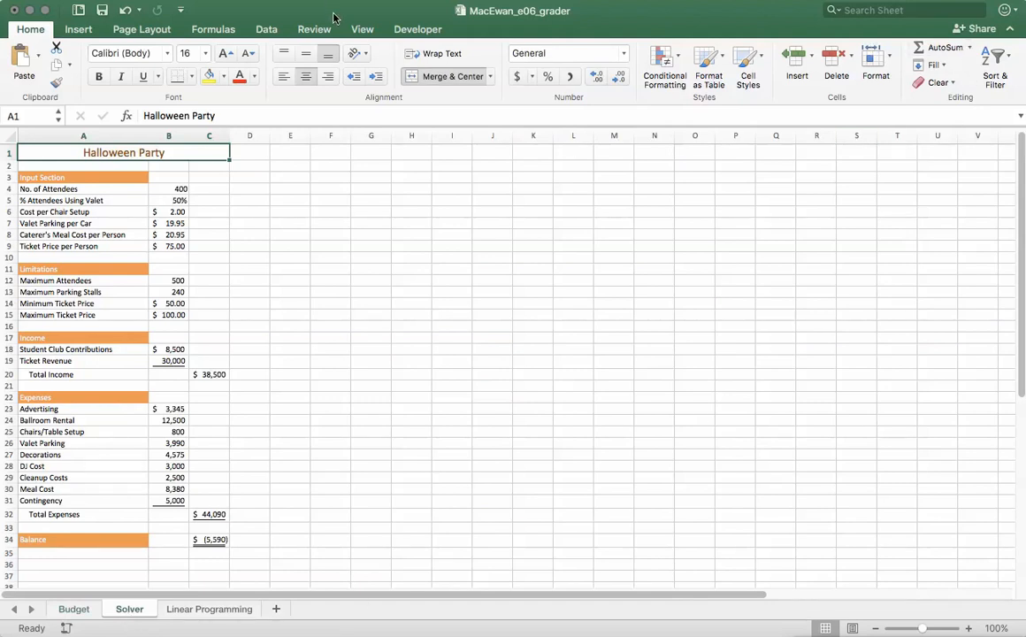
pyautogui.click(268, 31)
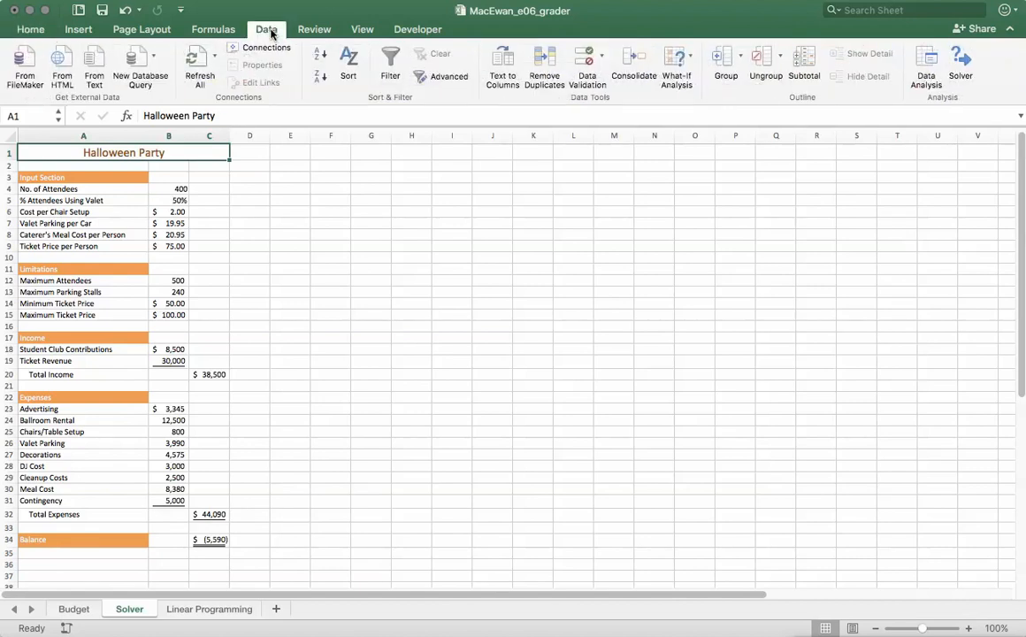
pyautogui.click(960, 60)
pyautogui.moveTo(890, 204); pyautogui.dragTo(681, 164)
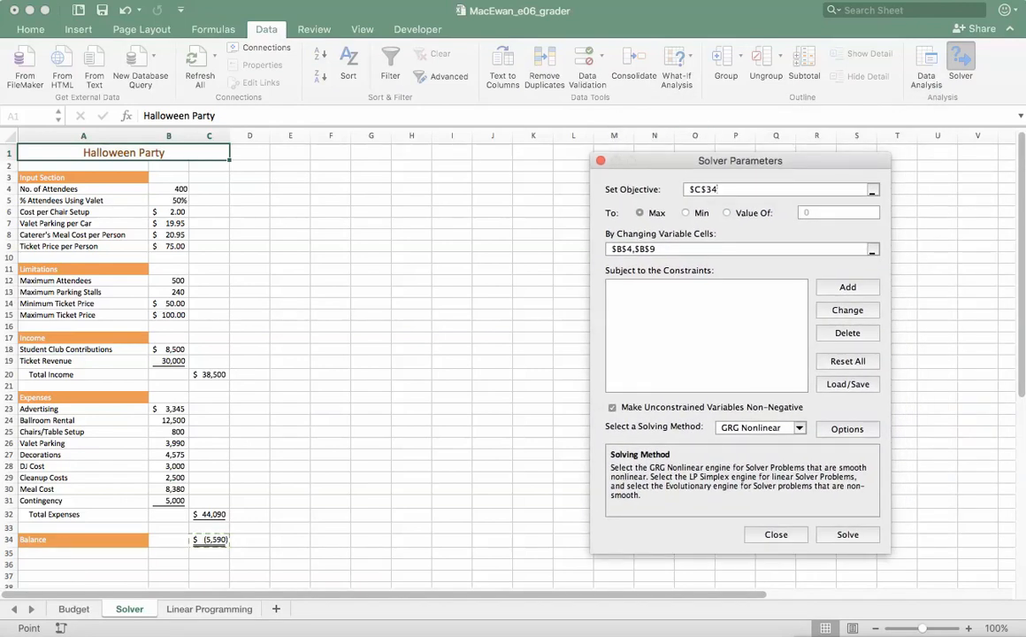
pyautogui.click(207, 540)
# Set Solver's changing variable cells to the number of attendees in B4 and the ticket price in B9.
pyautogui.click(662, 249)
pyautogui.press('BackSpace')
pyautogui.press('BackSpace')
pyautogui.press('BackSpace')
pyautogui.press('BackSpace')
pyautogui.press('BackSpace')
pyautogui.press('BackSpace')
pyautogui.press('BackSpace')
pyautogui.press('BackSpace')
pyautogui.press('BackSpace')
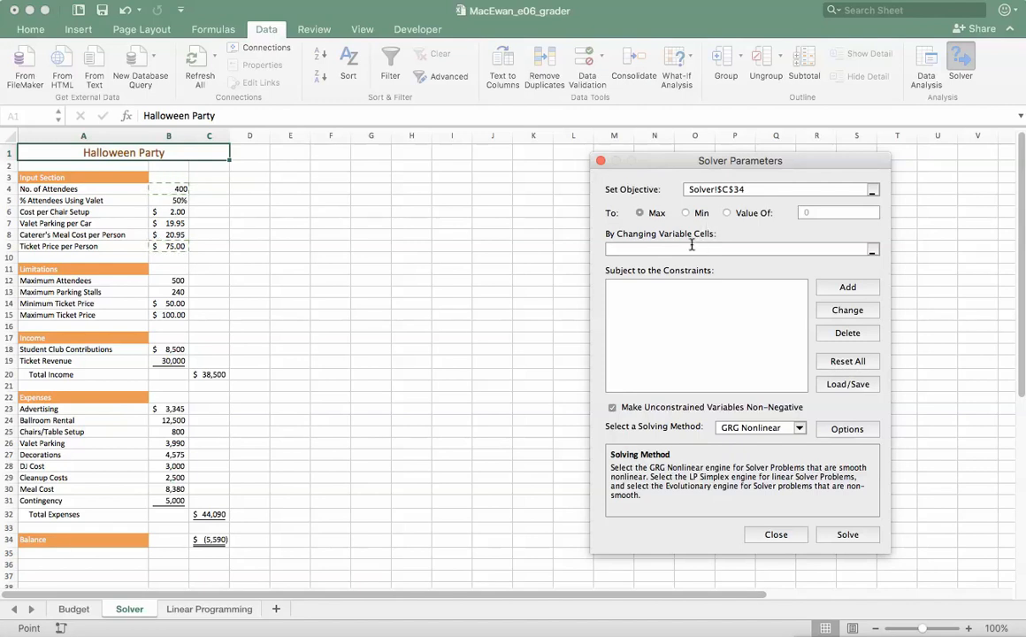
pyautogui.click(873, 251)
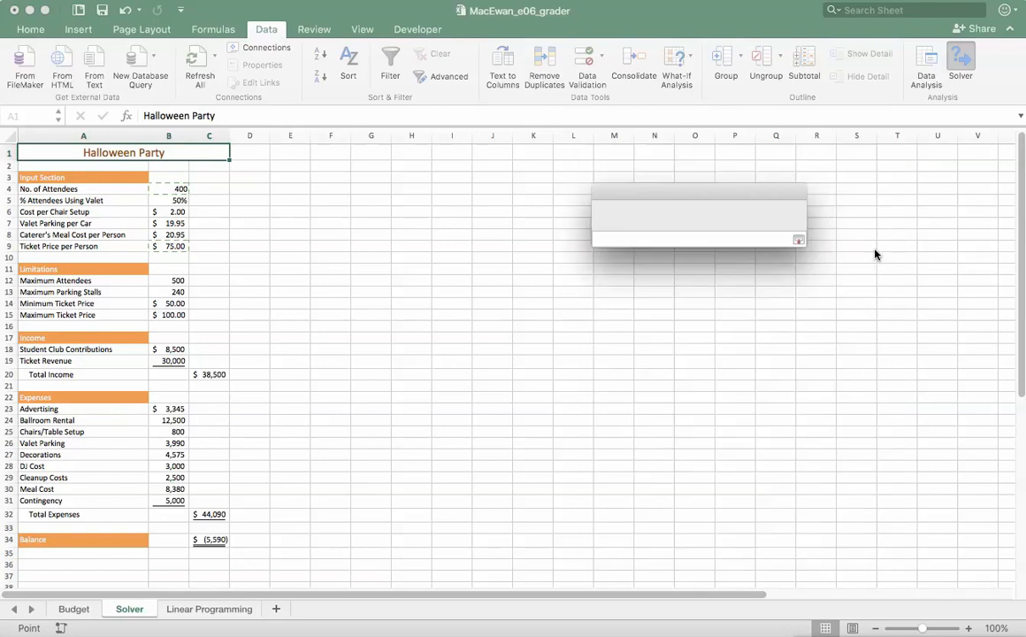
pyautogui.click(179, 190)
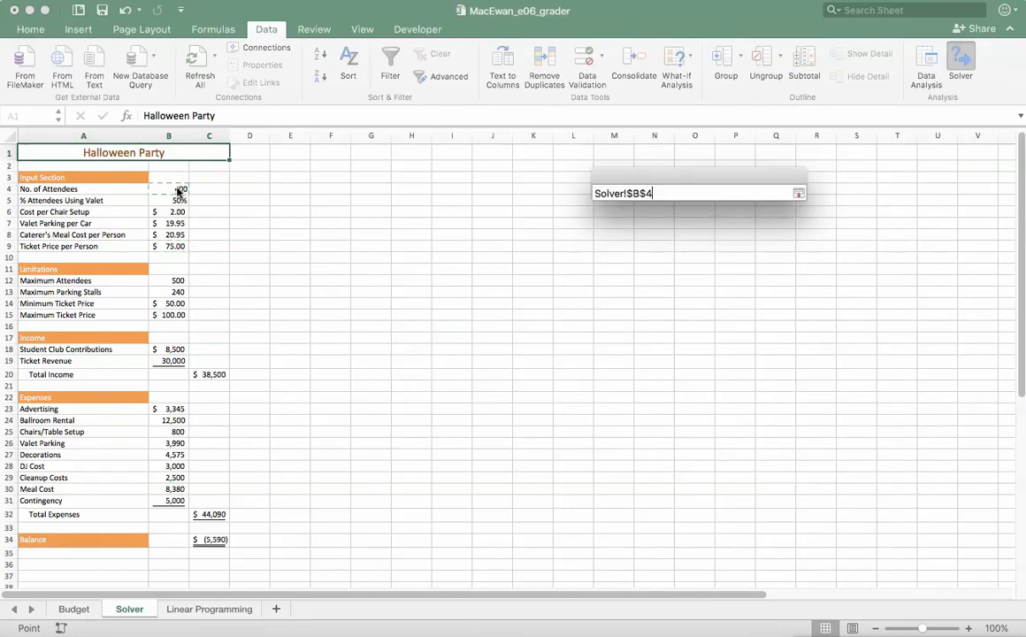
pyautogui.write(',')
pyautogui.click(175, 250)
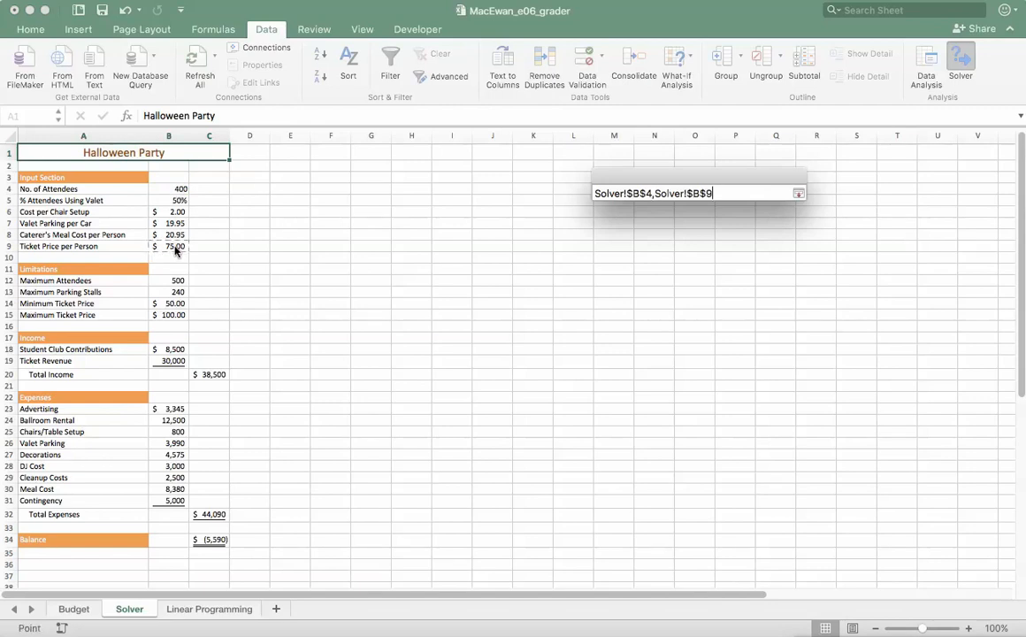
pyautogui.press('Return')
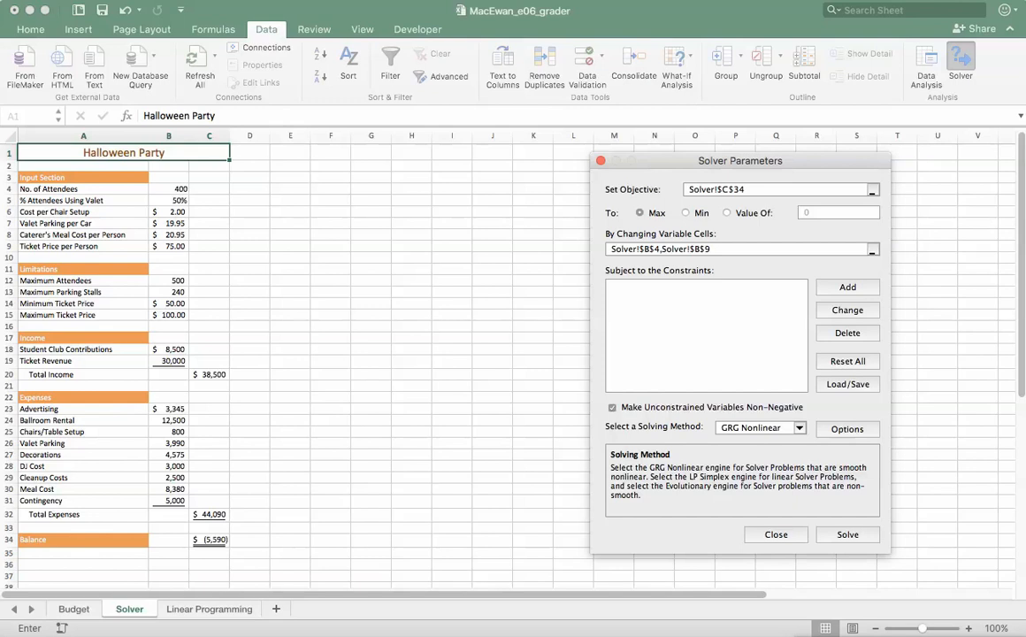
# Add a Solver constraint that the number of attendees in B4 is <= the maximum attendees in B12.
pyautogui.click(842, 288)
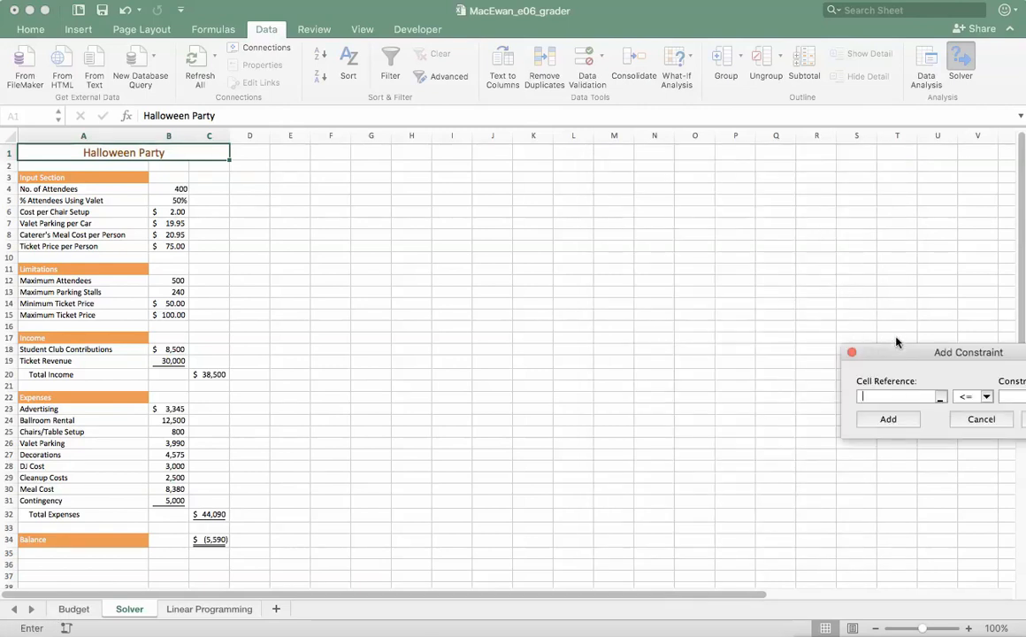
pyautogui.moveTo(895, 352); pyautogui.dragTo(690, 209)
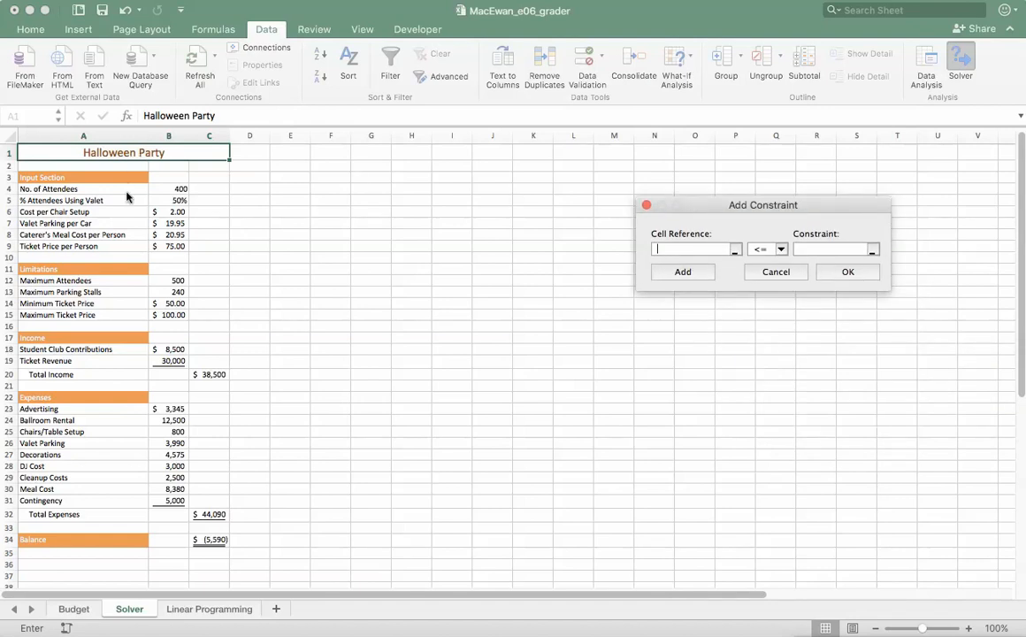
pyautogui.click(175, 191)
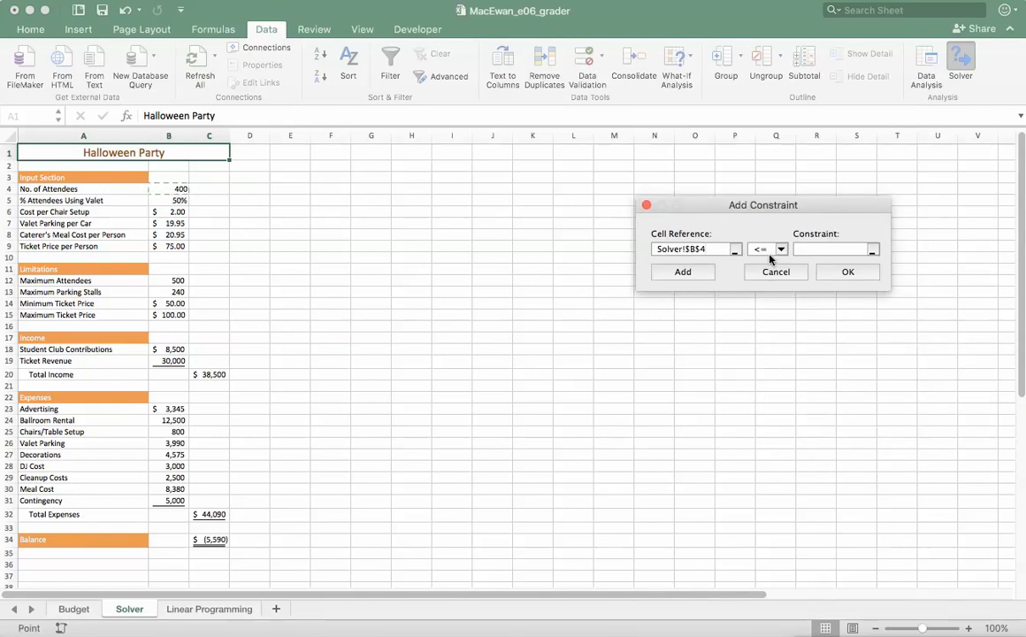
pyautogui.click(172, 282)
pyautogui.press('BackSpace')
pyautogui.press('BackSpace')
pyautogui.press('BackSpace')
pyautogui.press('BackSpace')
pyautogui.press('BackSpace')
pyautogui.press('BackSpace')
pyautogui.press('BackSpace')
pyautogui.press('BackSpace')
pyautogui.press('BackSpace')
pyautogui.press('BackSpace')
pyautogui.press('BackSpace')
pyautogui.press('BackSpace')
pyautogui.click(173, 188)
pyautogui.click(810, 247)
pyautogui.click(177, 281)
pyautogui.click(844, 276)
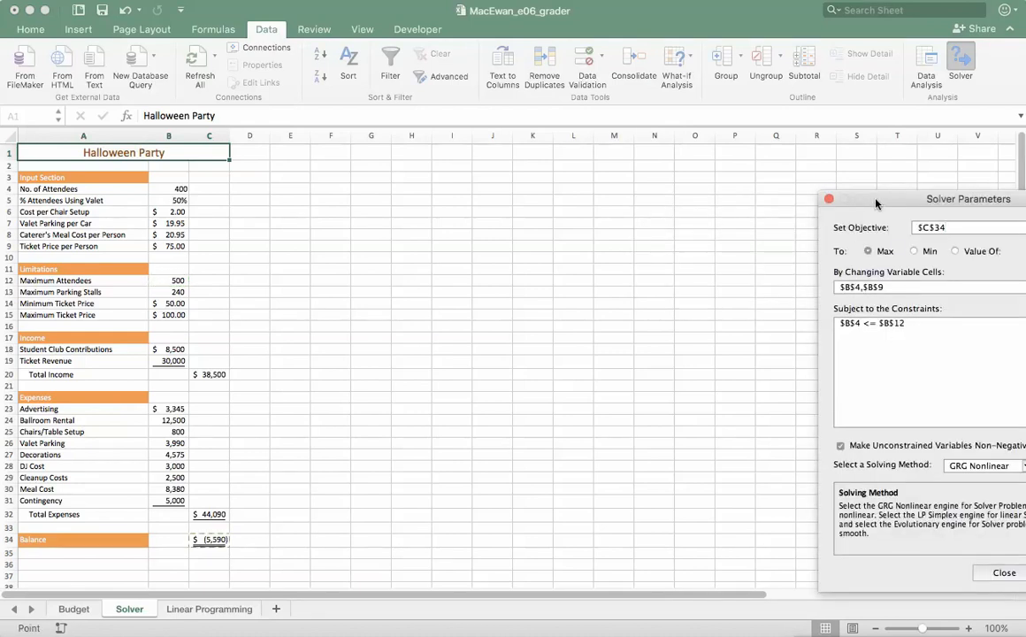
pyautogui.moveTo(880, 199); pyautogui.dragTo(661, 147)
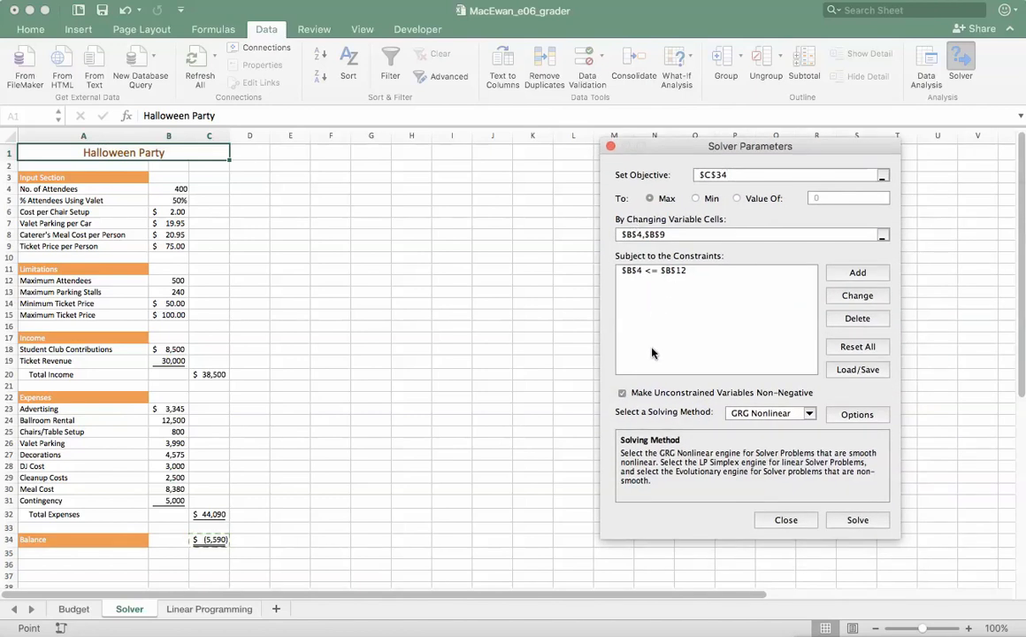
pyautogui.click(860, 275)
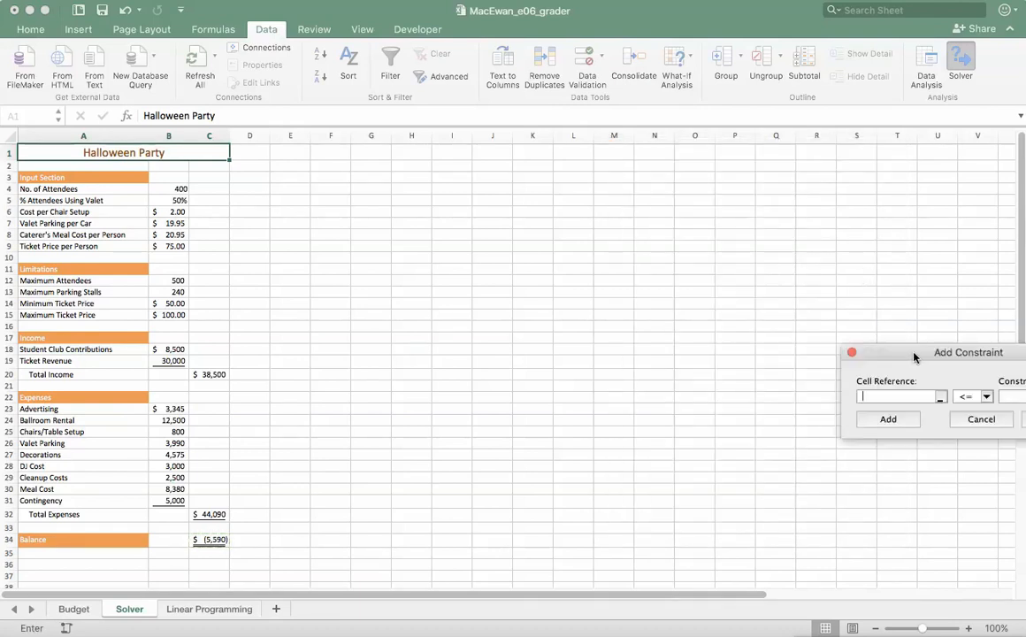
pyautogui.moveTo(911, 354); pyautogui.dragTo(597, 217)
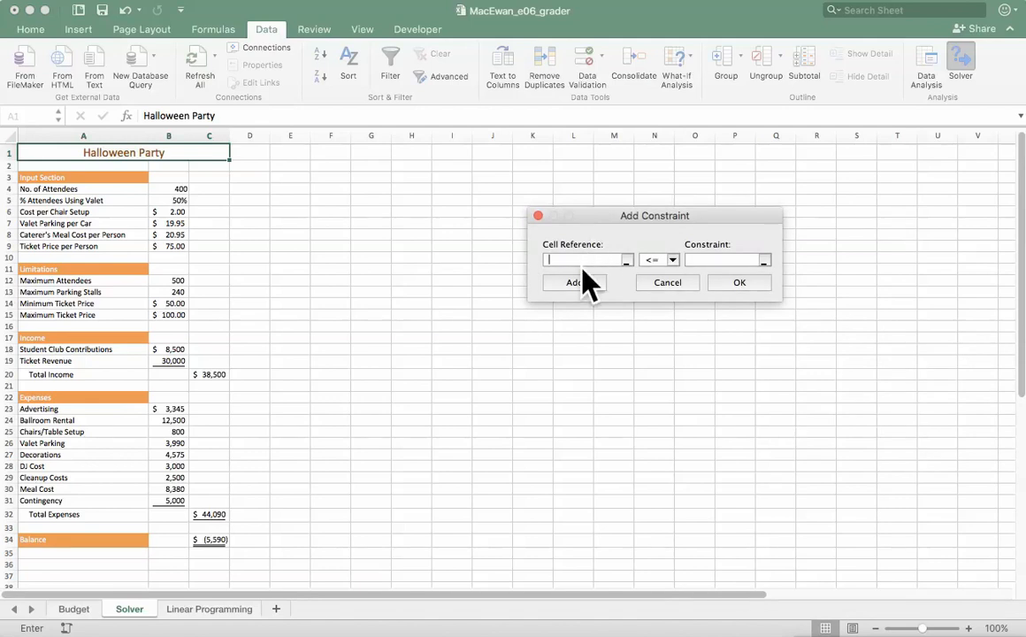
pyautogui.click(672, 259)
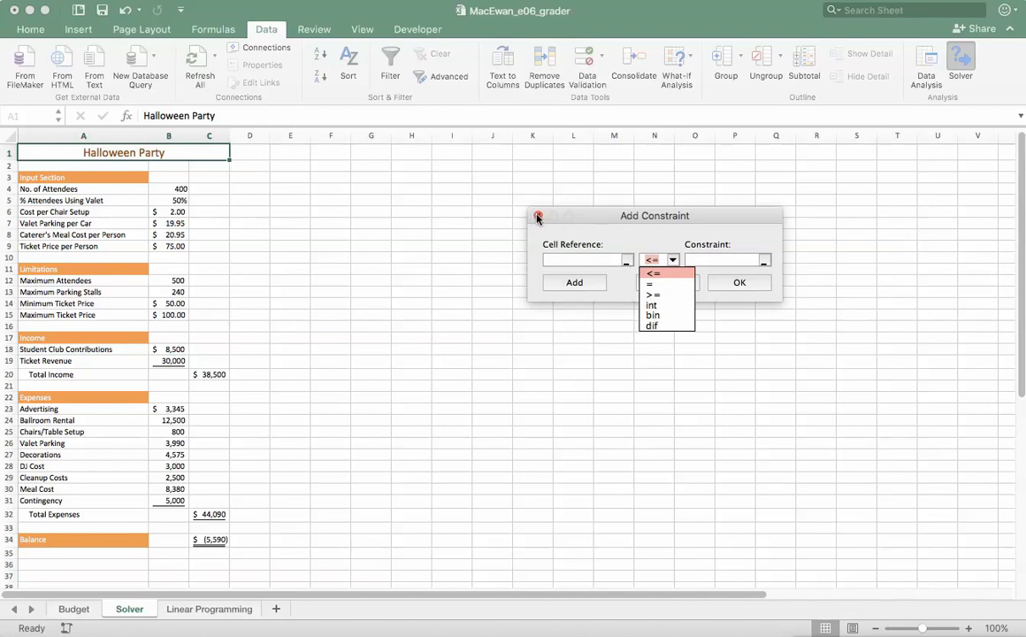
pyautogui.click(539, 218)
pyautogui.click(670, 284)
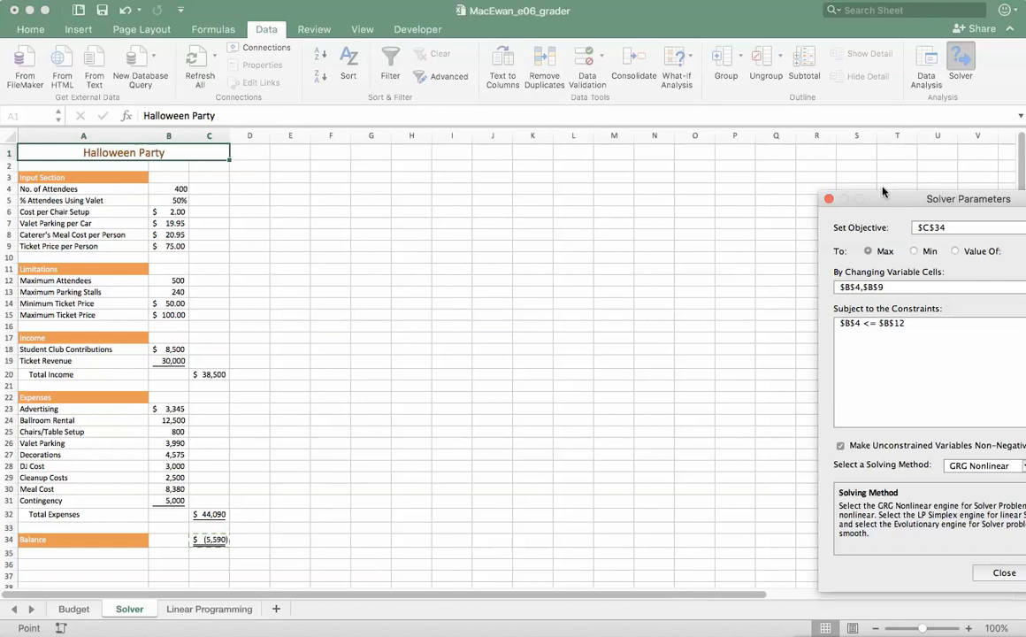
pyautogui.moveTo(879, 203); pyautogui.dragTo(725, 140)
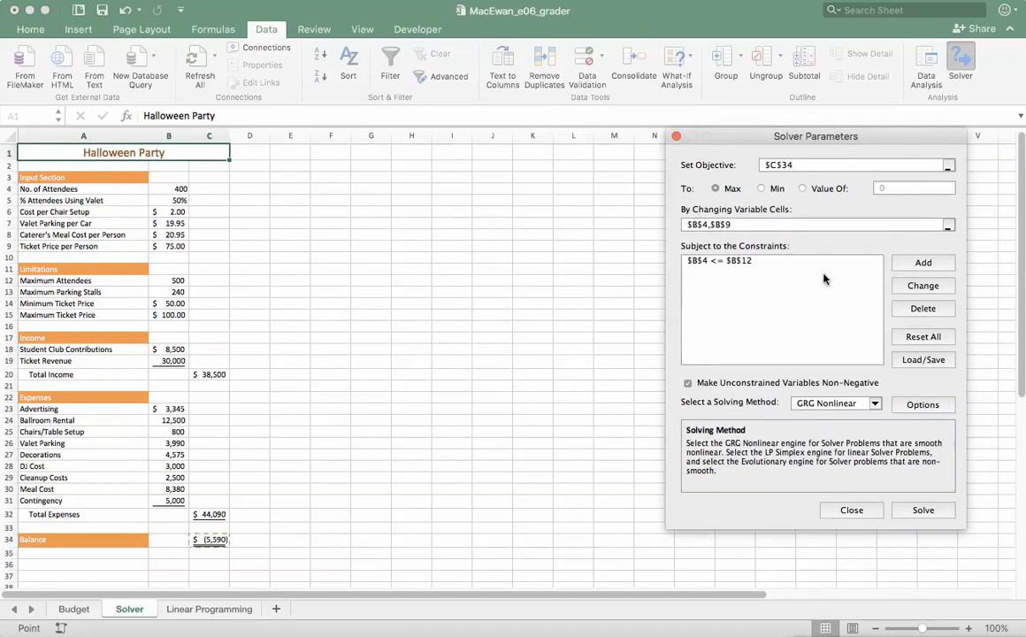